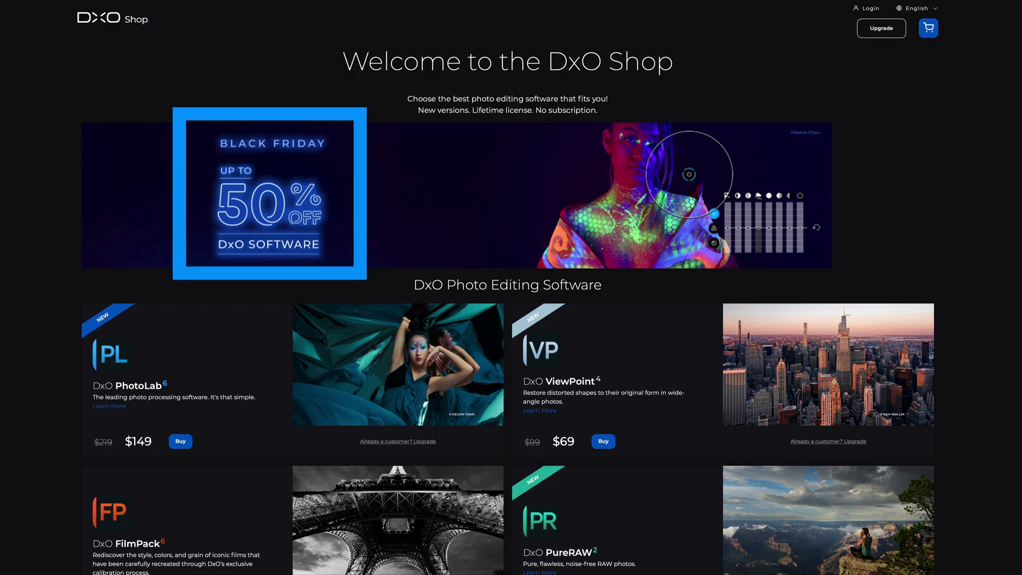
- Scroll the DxO Shop page down to the Nik Collection offer
scroll(508, 309, "down", 2)
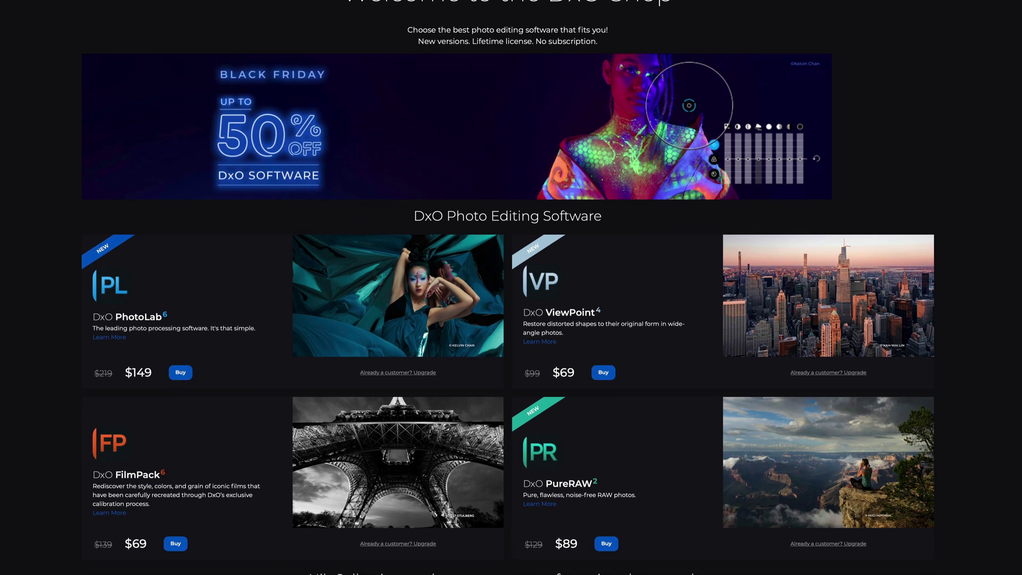
scroll(508, 309, "down", 4)
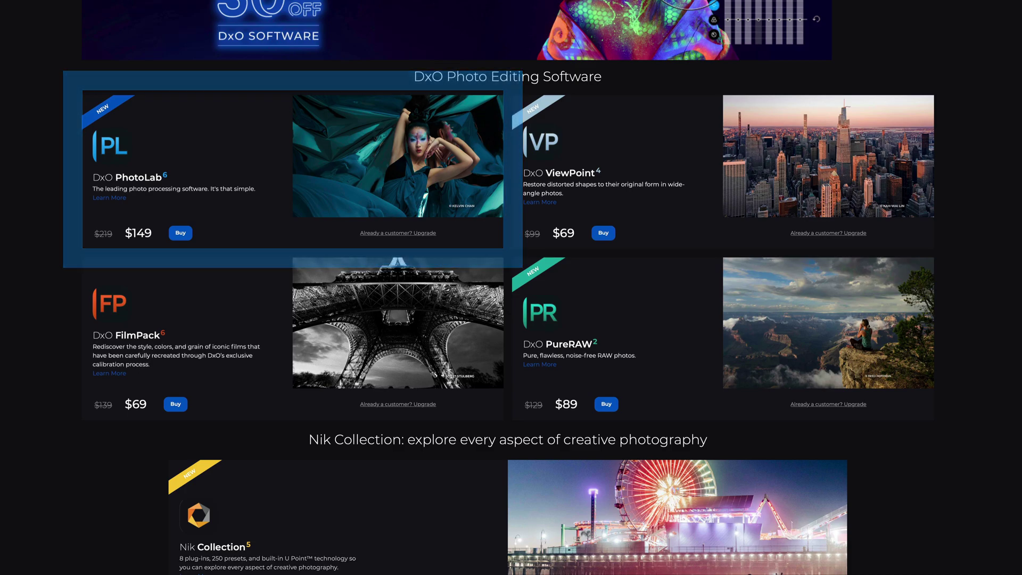
scroll(507, 287, "down", 3)
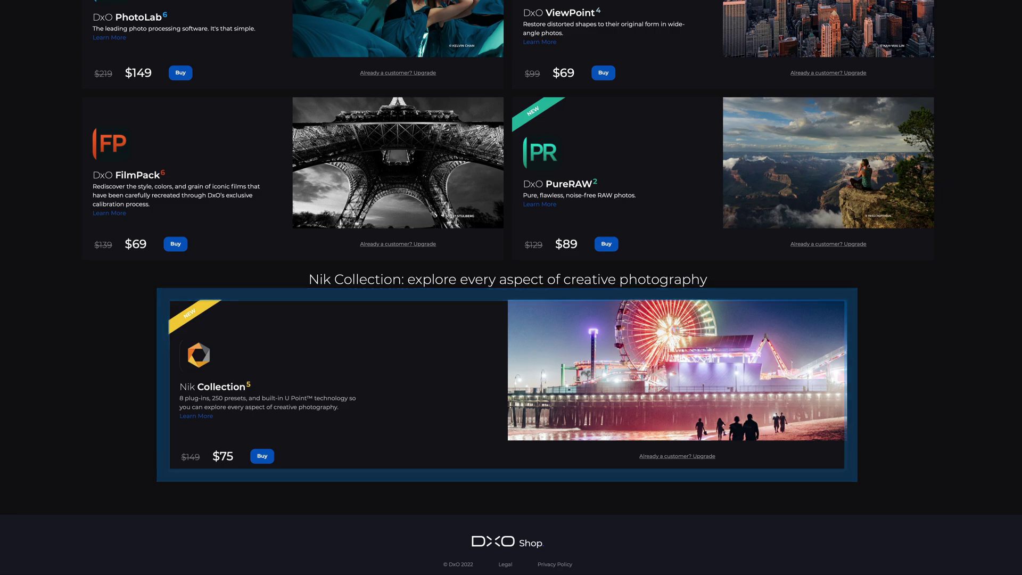
scroll(508, 288, "up", 5)
scroll(508, 288, "down", 1)
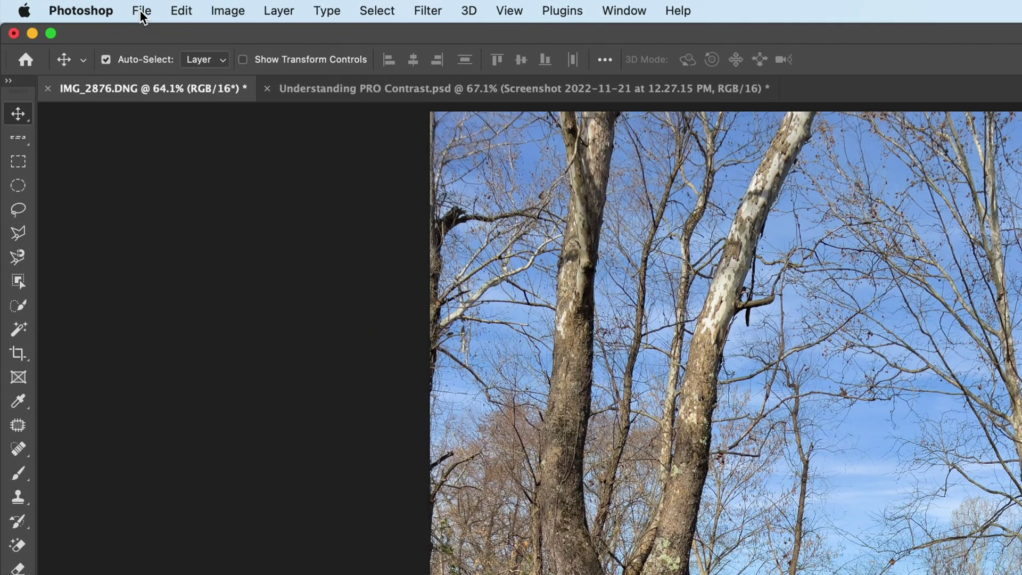
- Launch Nik Selective Tool 2 from File > Automate over the forest pond photo
left_click(77, 6)
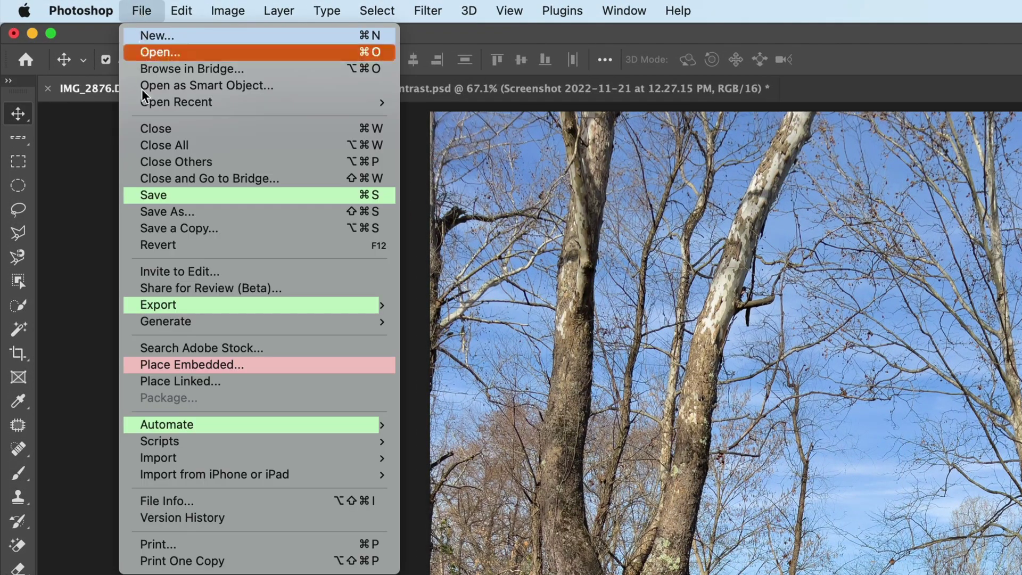
mouse_move(204, 424)
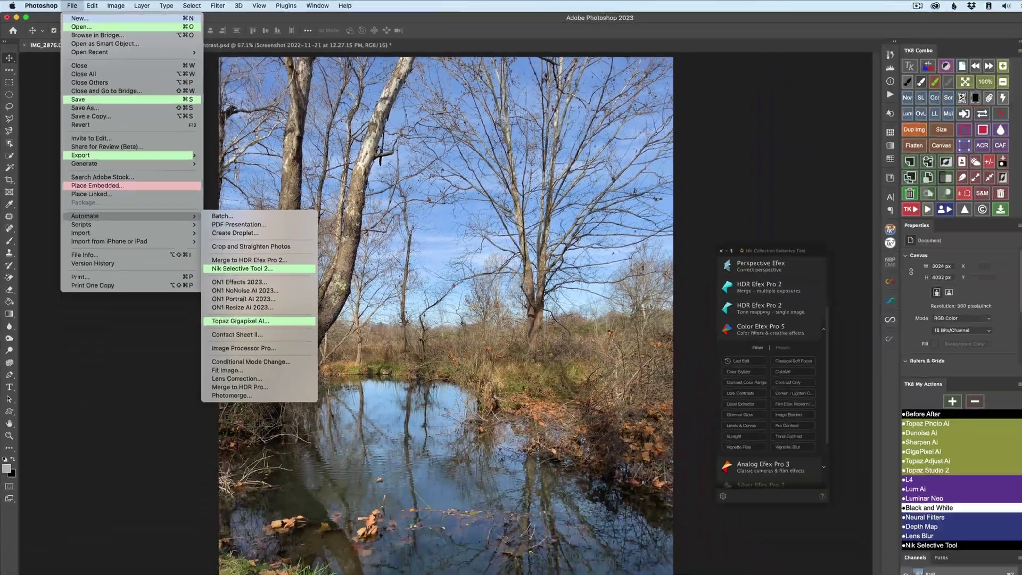
left_click(479, 528)
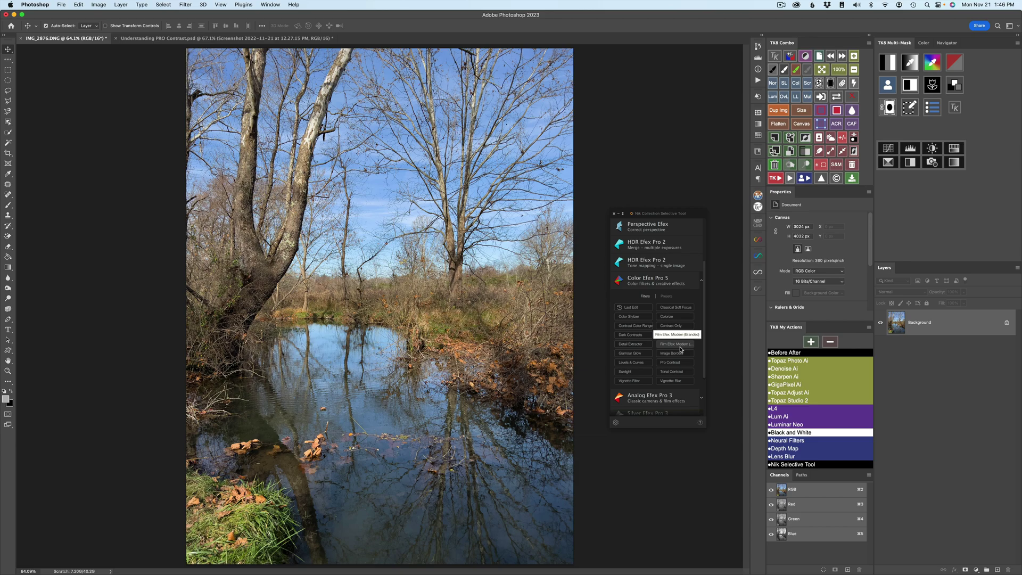
left_click(679, 475)
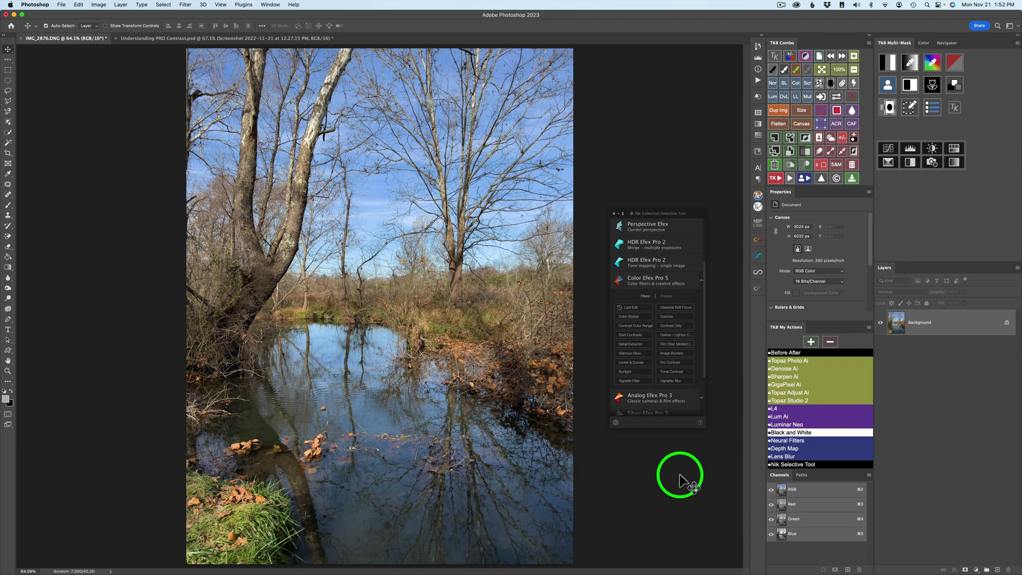
- Open the pond photo in Film Efex: Modern (Branded) and expand its preset thumbnails
left_click(672, 344)
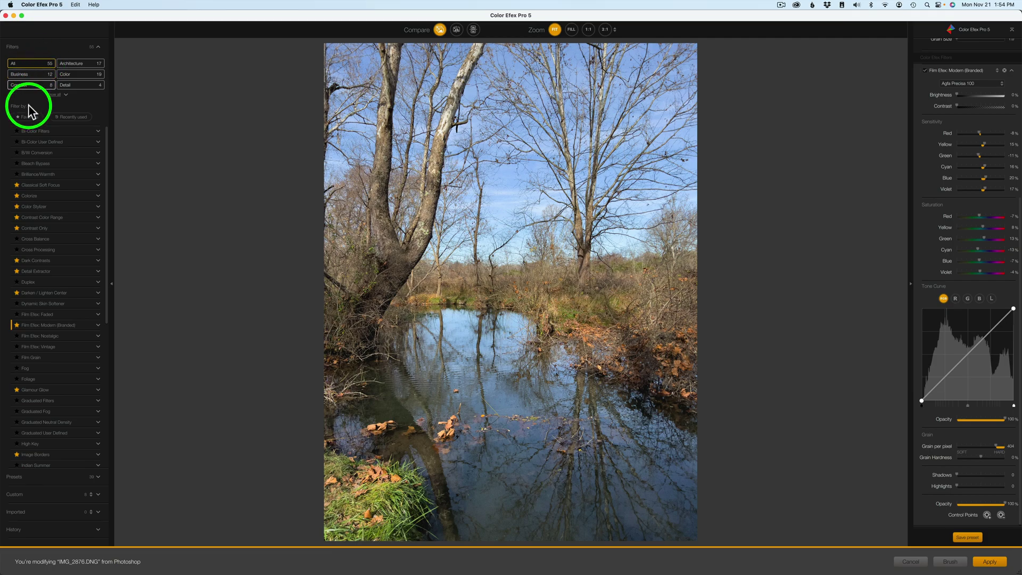
mouse_move(27, 331)
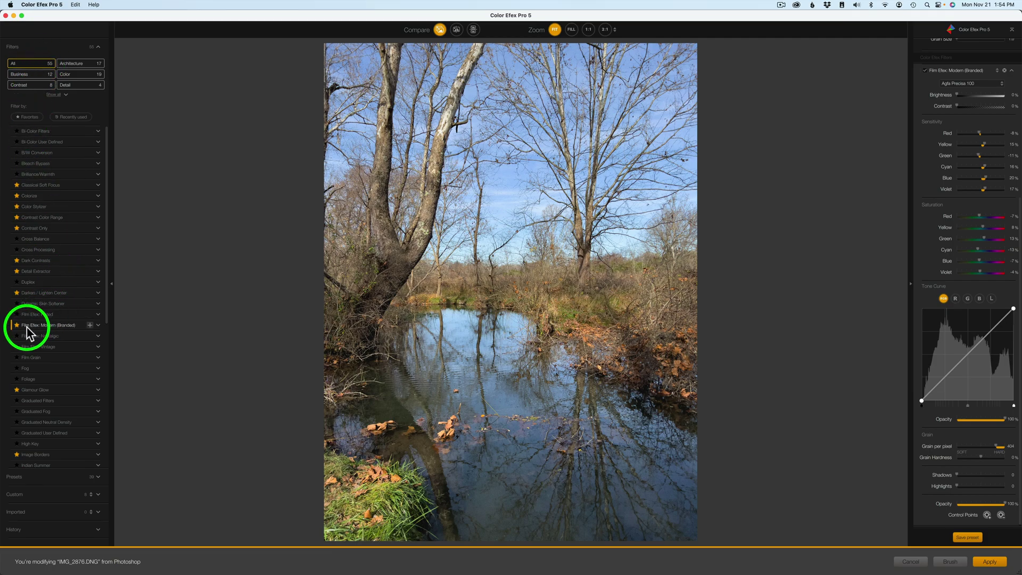
left_click(98, 325)
- Preview Fuji 160C, Provia 100F, Velvia 100 and Kodachrome 64, then apply Kodak Portra 160VC
scroll(98, 329, "down", 3)
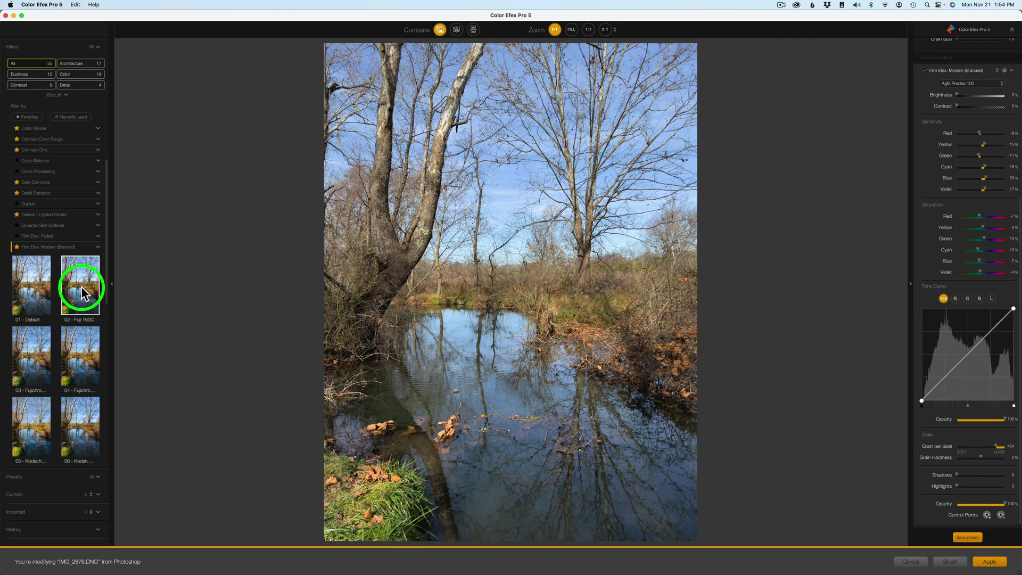
left_click(81, 286)
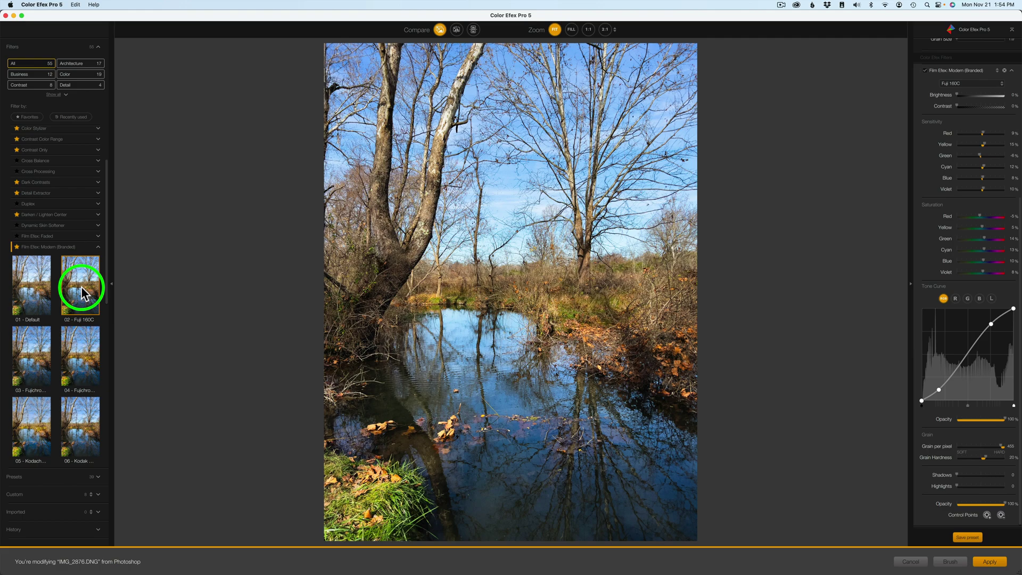
left_click(32, 360)
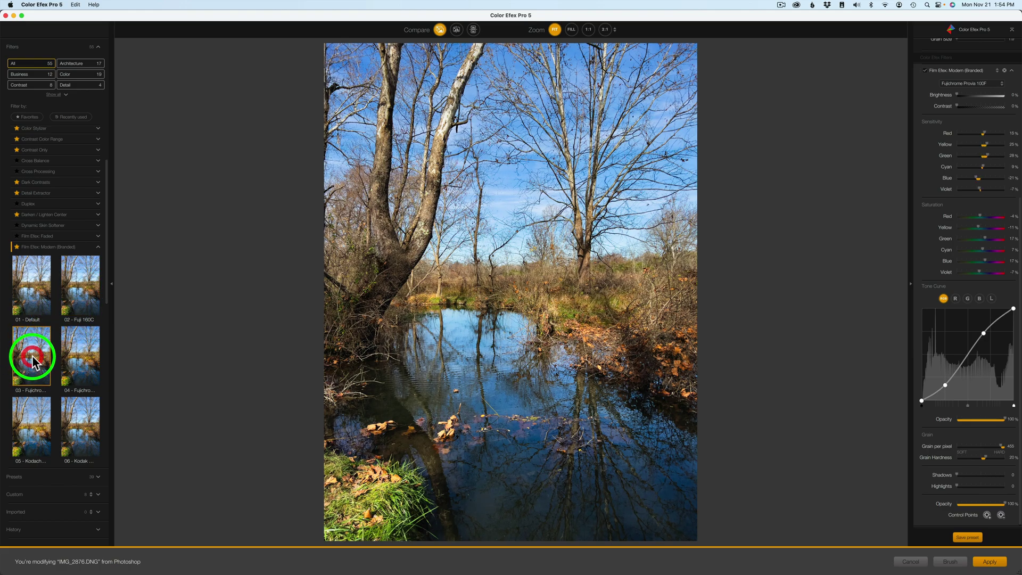
left_click(81, 353)
left_click(37, 424)
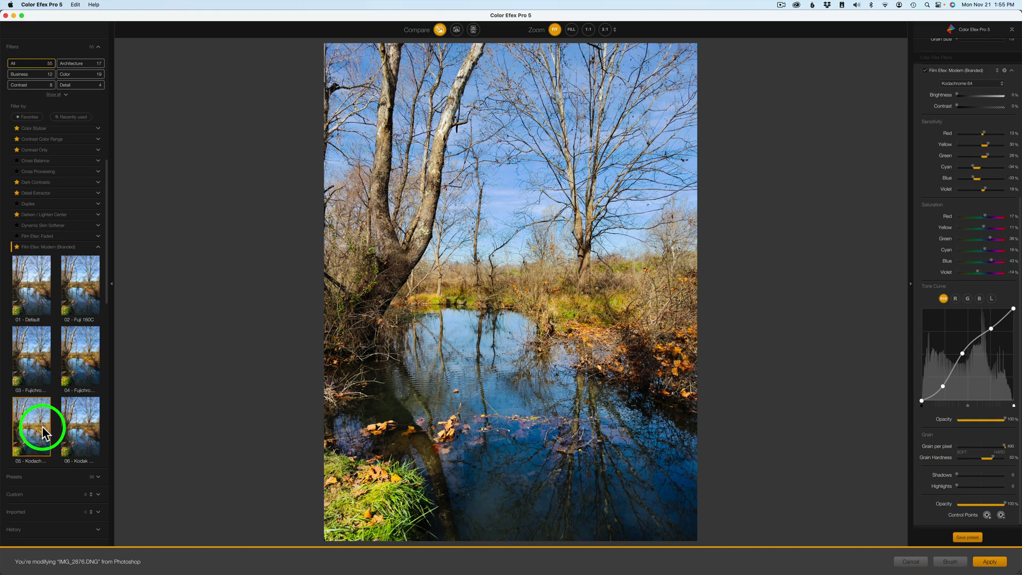
left_click(83, 434)
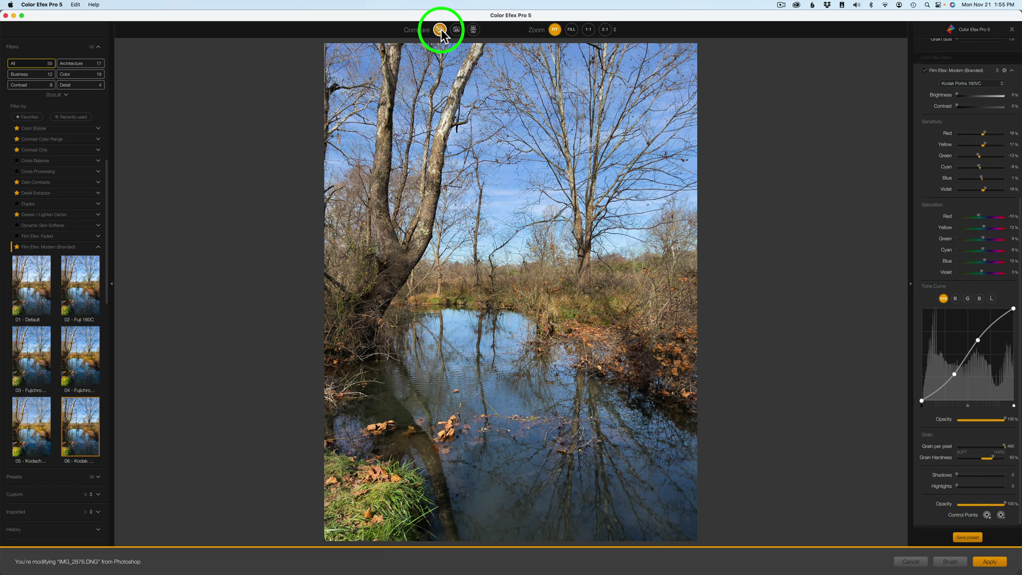
left_click(441, 29)
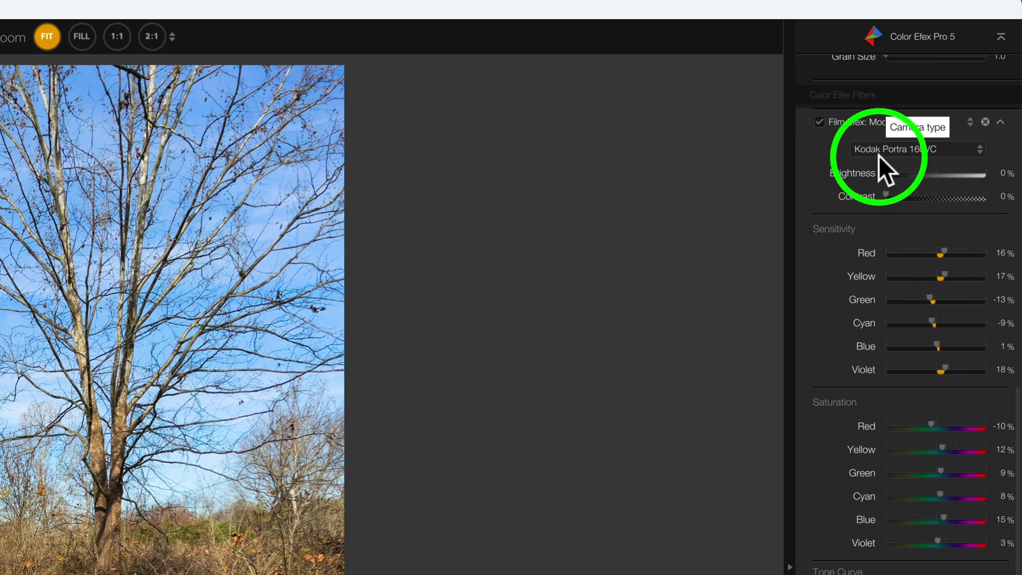
- Open the Camera type dropdown listing the available film stocks
left_click(981, 147)
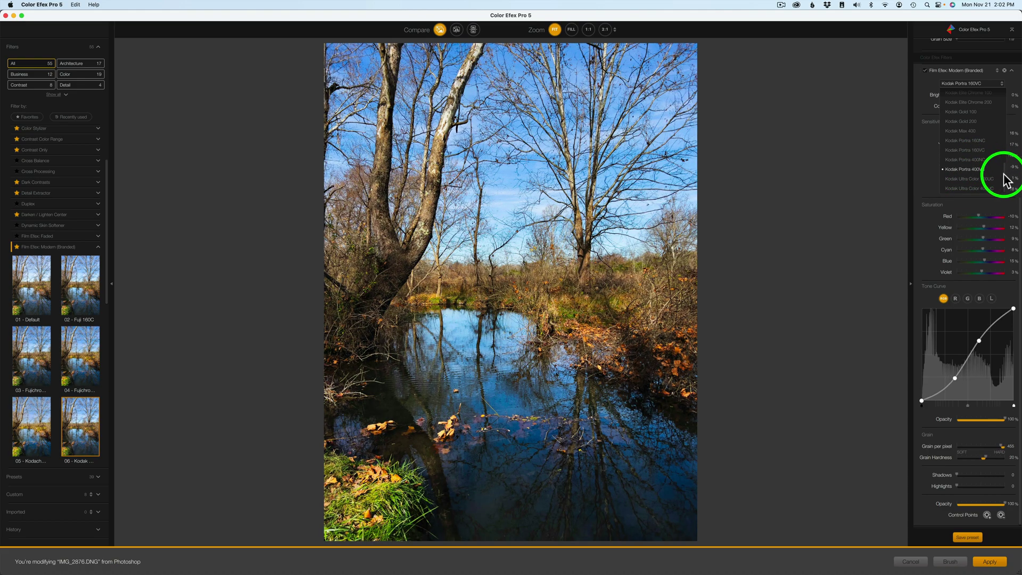
- Scroll the Camera type list and choose Fujichrome Astia 100F
left_click_drag(1004, 180, 1003, 85)
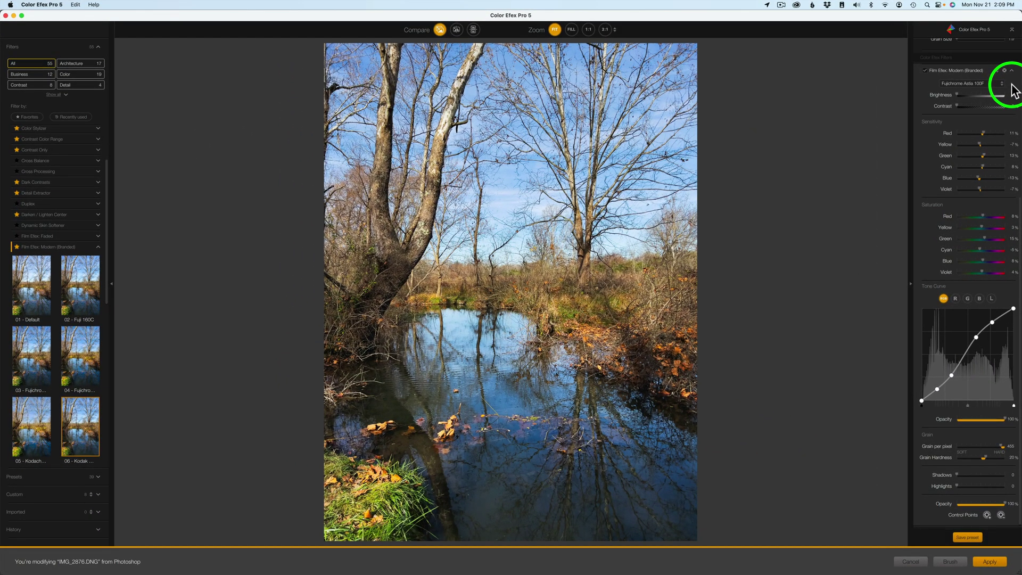
left_click(1002, 84)
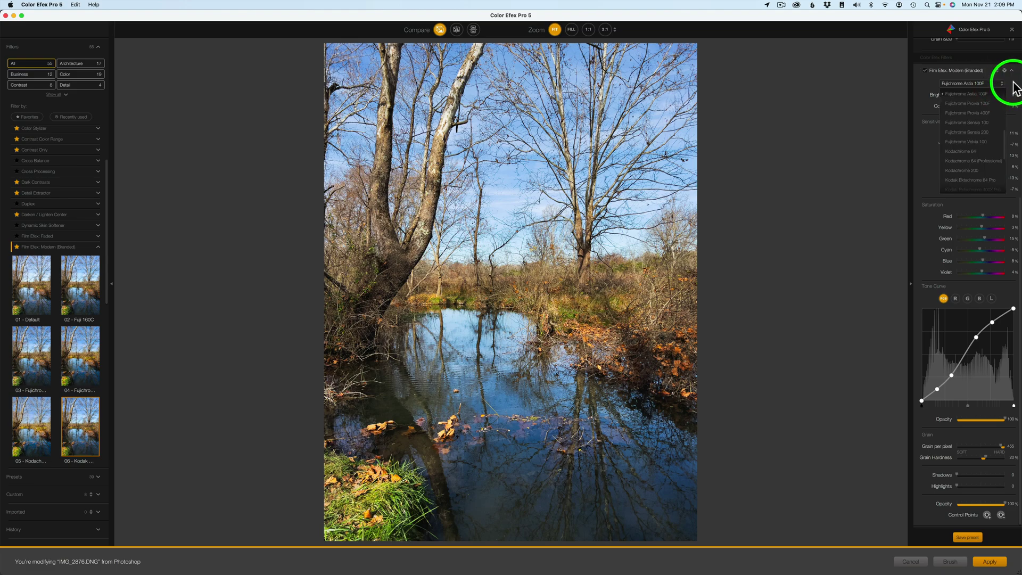
left_click(1014, 87)
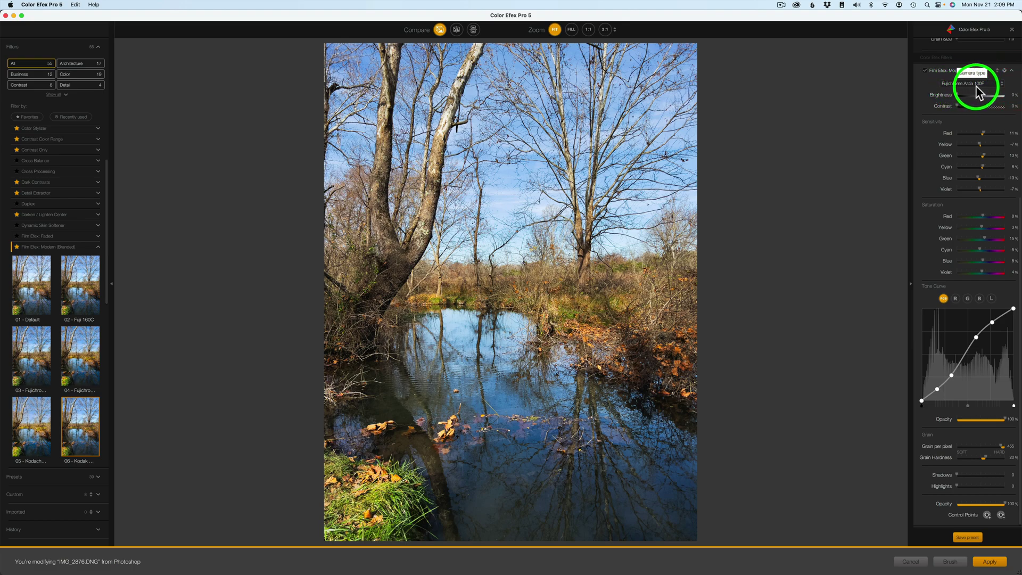
left_click(440, 30)
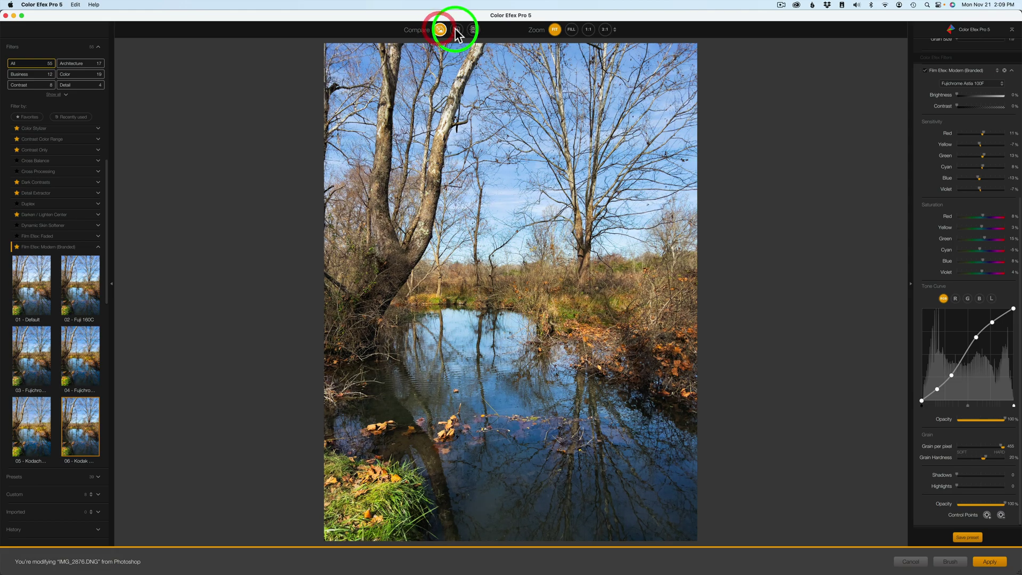
left_click(457, 29)
left_click_drag(511, 288, 421, 270)
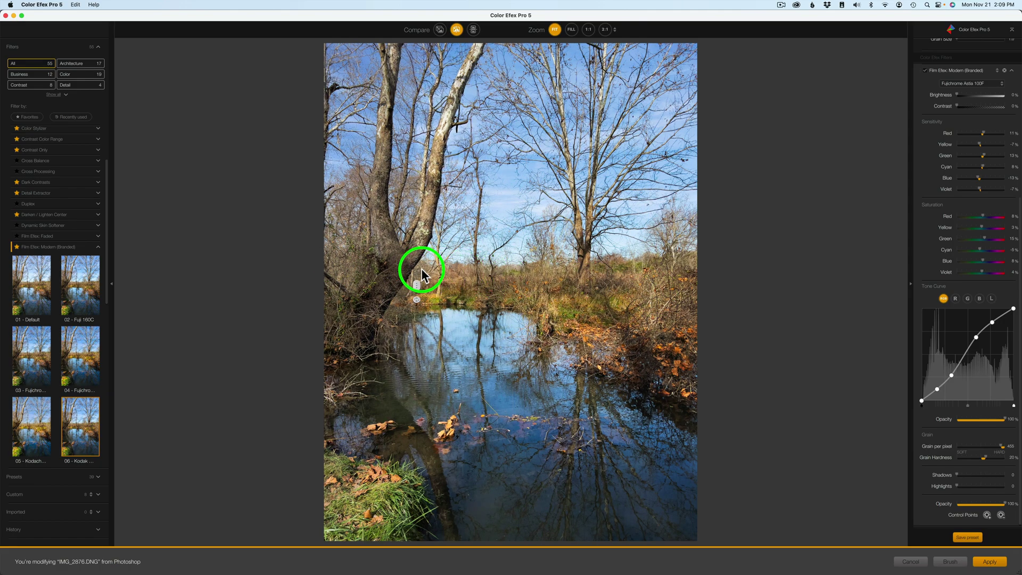
left_click(440, 30)
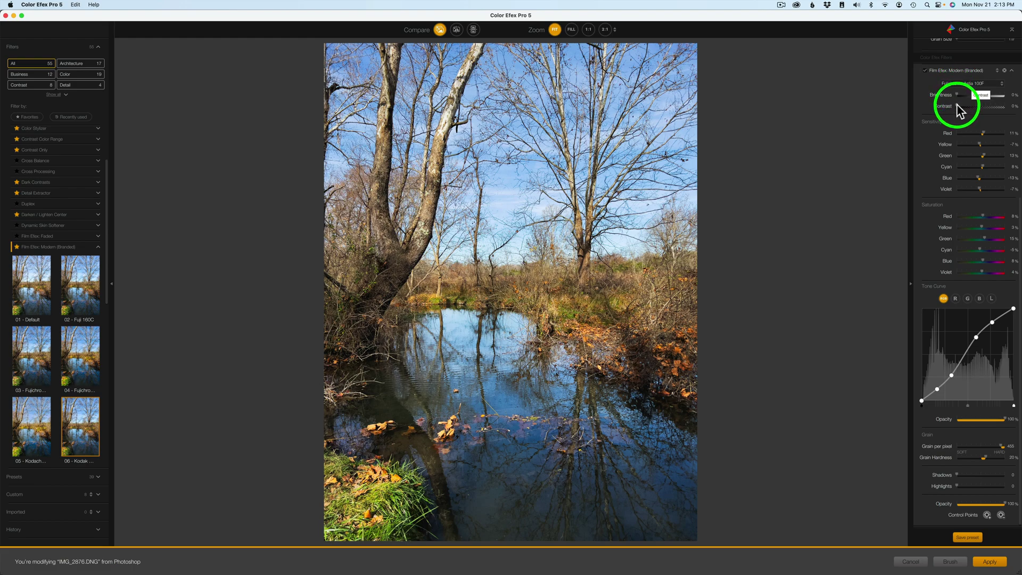
left_click_drag(961, 106, 941, 112)
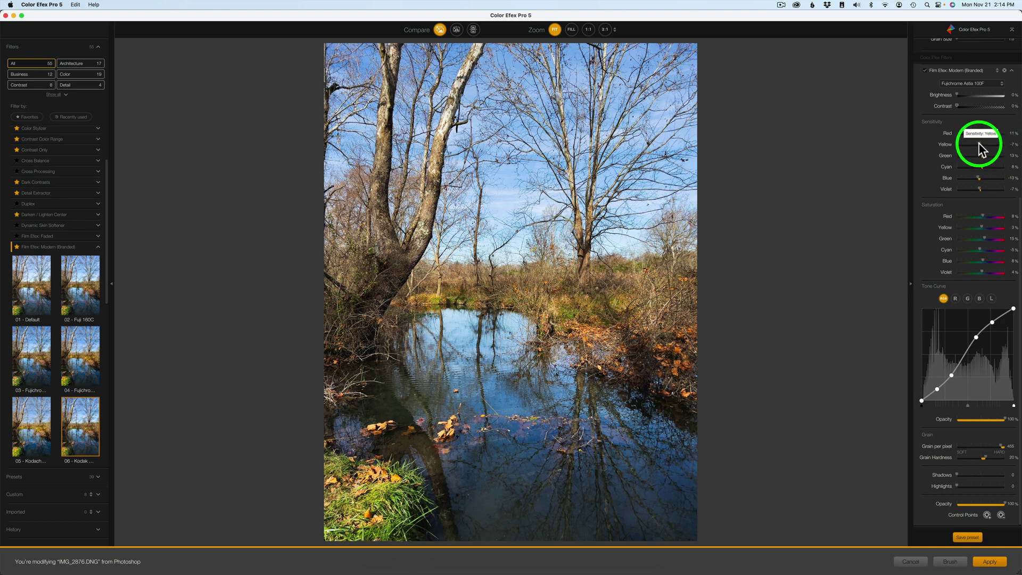
left_click_drag(979, 143, 965, 144)
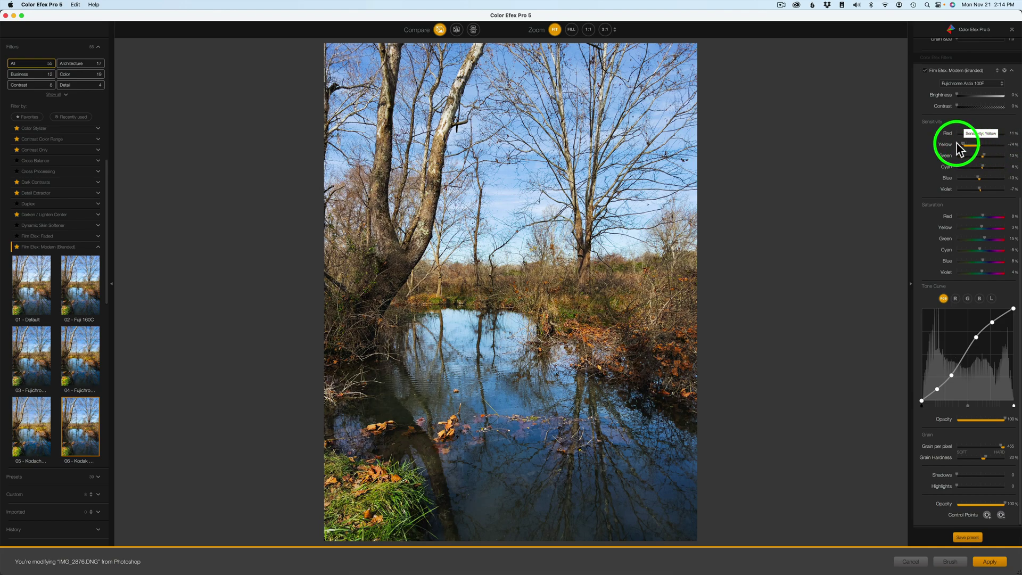
left_click_drag(957, 143, 978, 145)
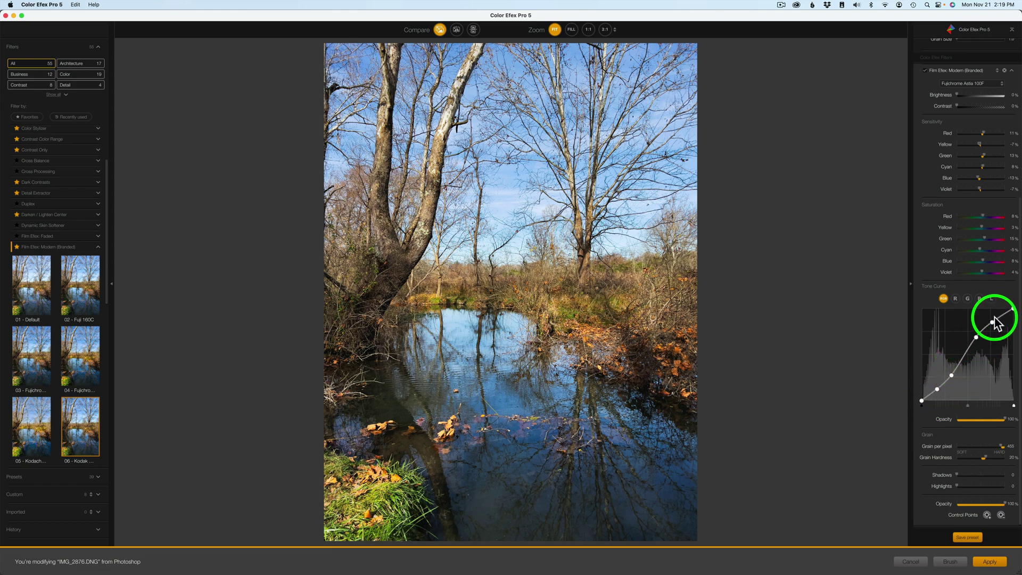
- Reshape the upper RGB tone curve, then view the red, green and blue channel curves
left_click_drag(951, 376, 995, 326)
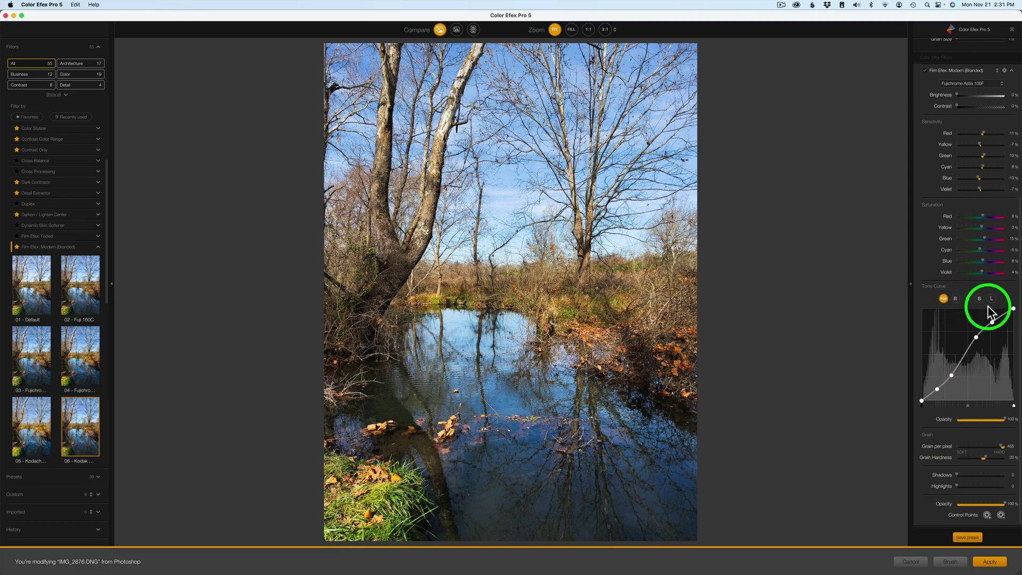
left_click(955, 299)
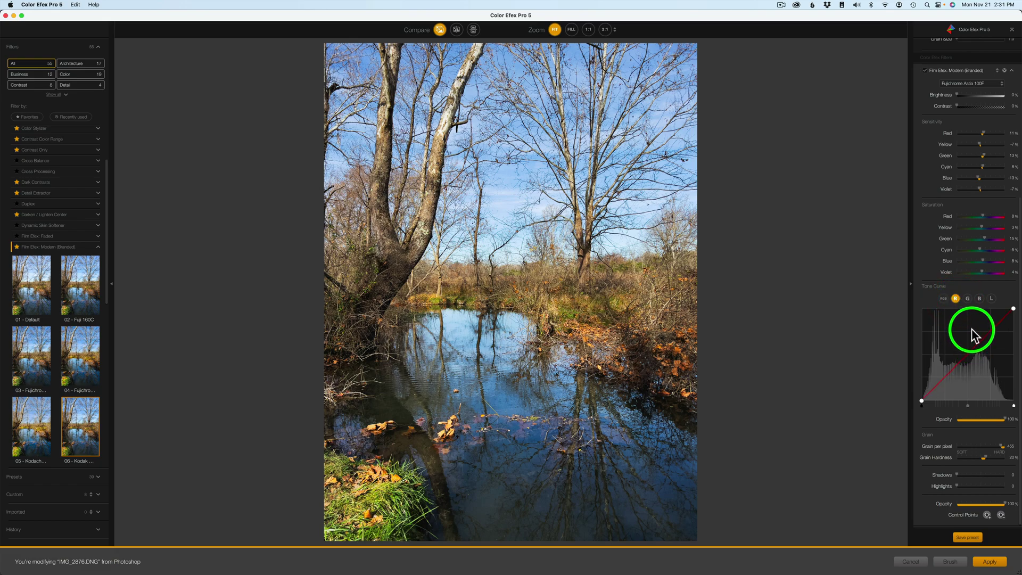
left_click(967, 299)
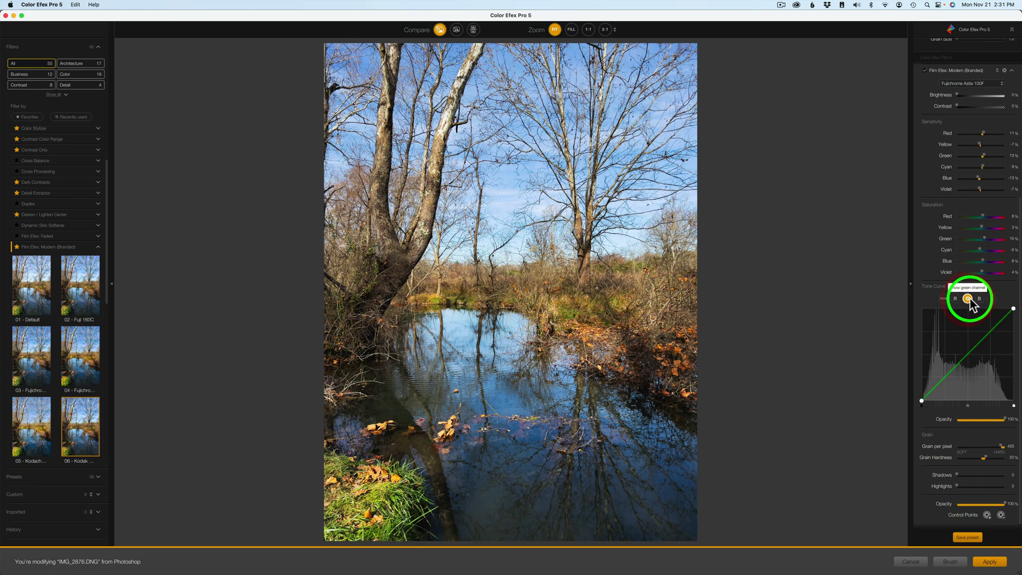
left_click(979, 298)
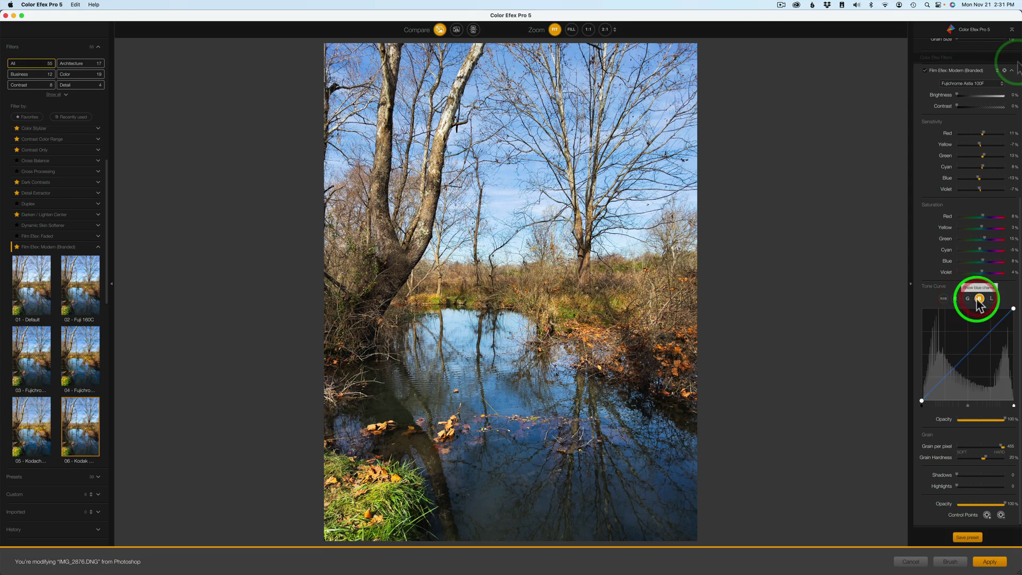
- Switch the film type to Lomo RedScale 100 and check the green and red curves
left_click(999, 85)
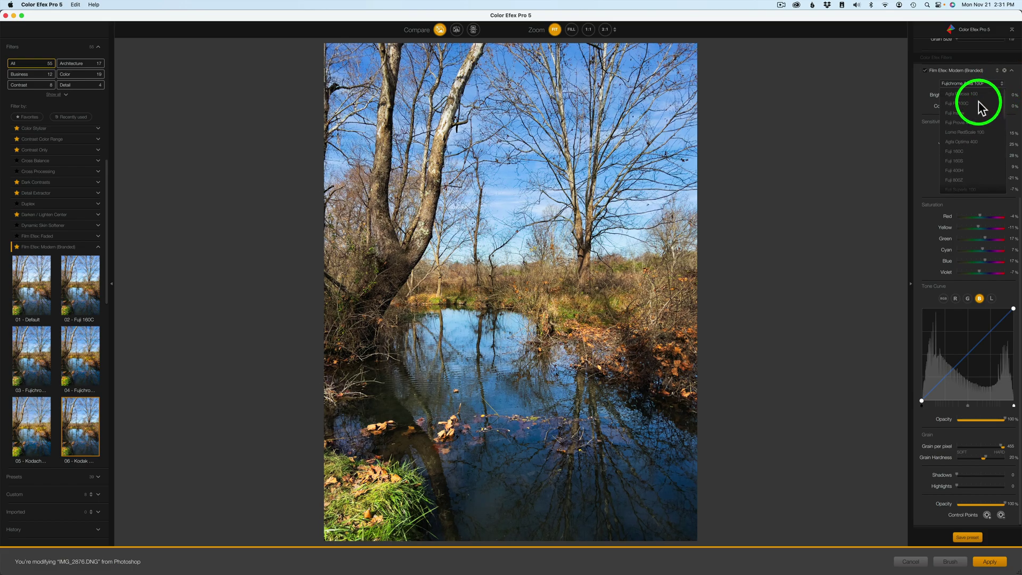
left_click(965, 133)
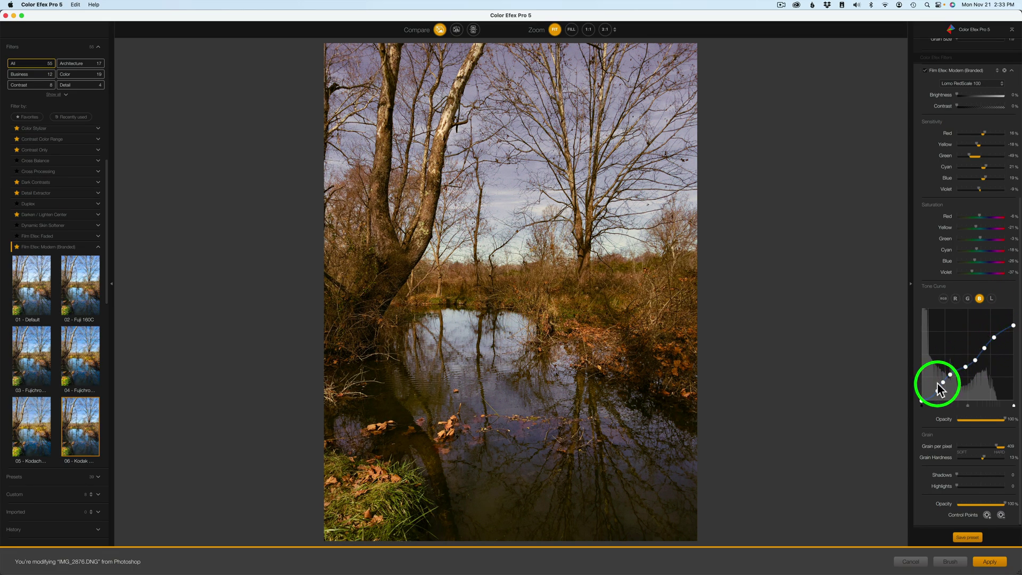
left_click(967, 299)
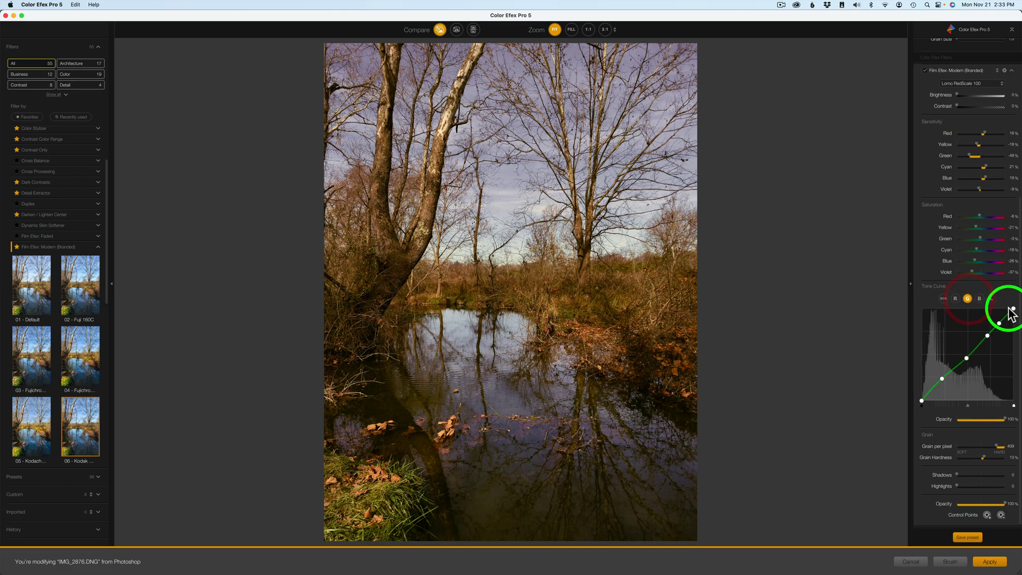
left_click(955, 299)
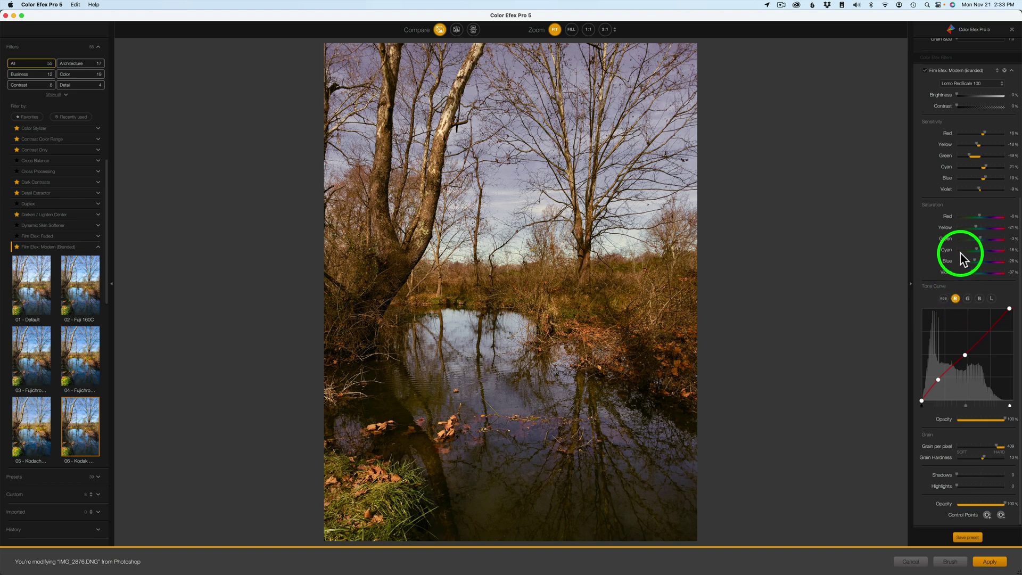
left_click(998, 84)
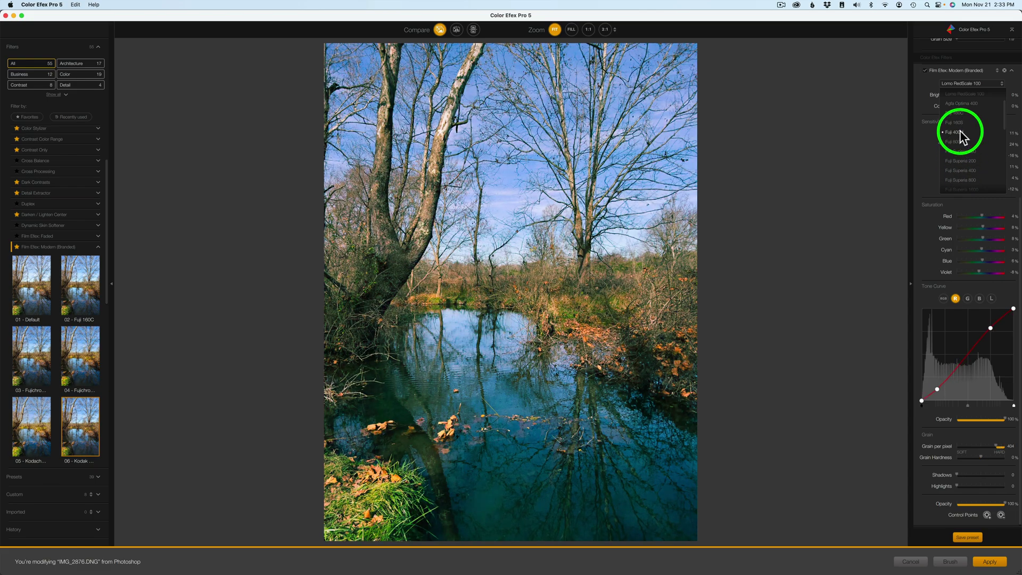
left_click(928, 140)
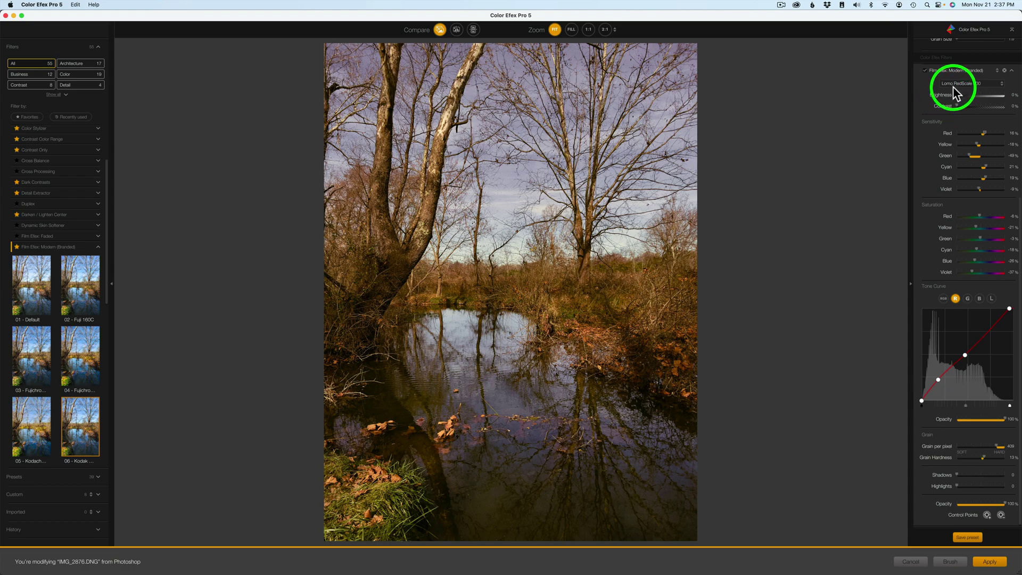
- Return to the RGB tone curve and lower its opacity to 83%
left_click(943, 299)
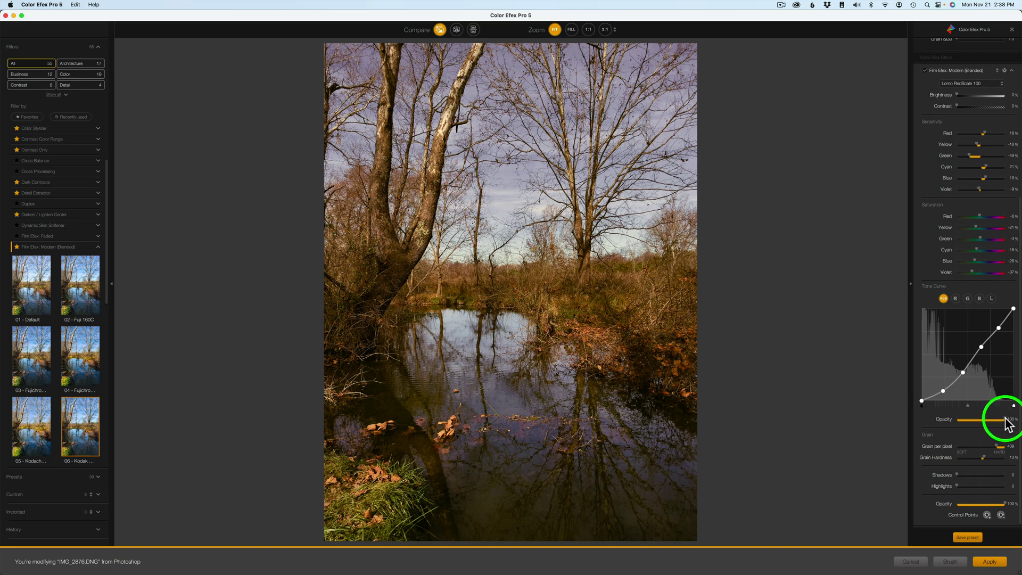
left_click_drag(1005, 417, 995, 420)
left_click_drag(996, 420, 995, 420)
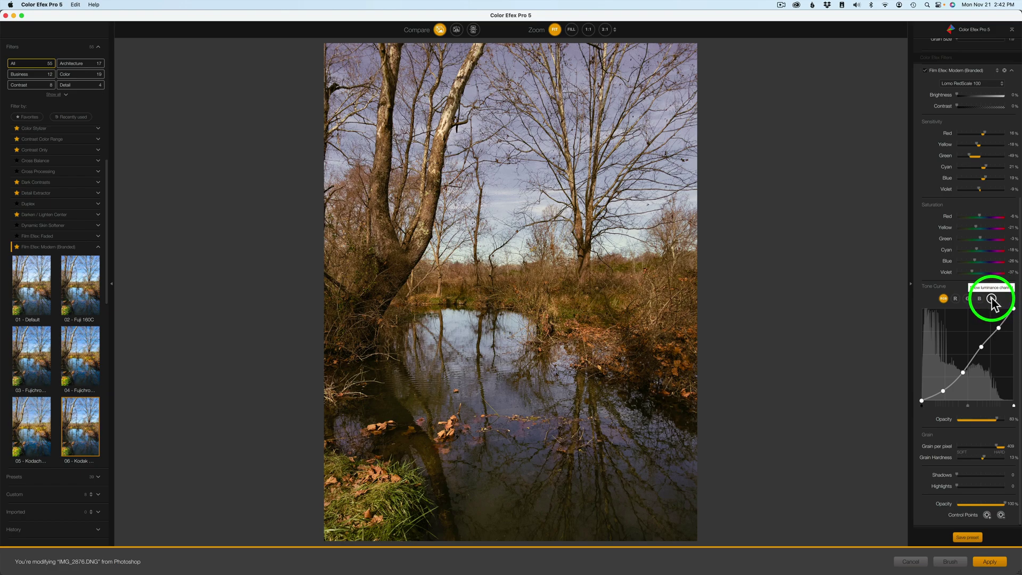
- Add, then delete, luminance tone curve points, leaving a straight diagonal
left_click(990, 299)
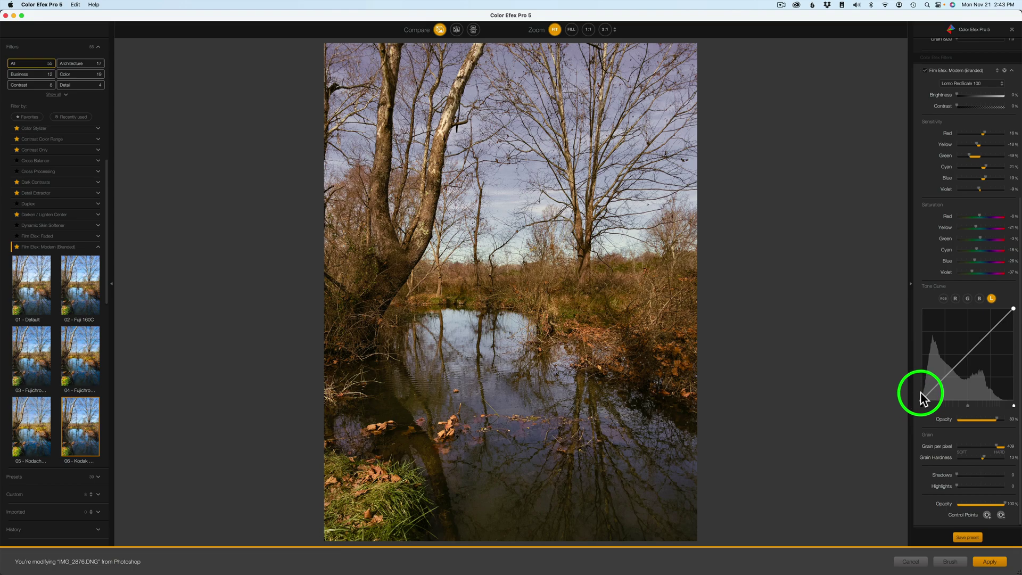
left_click(990, 325)
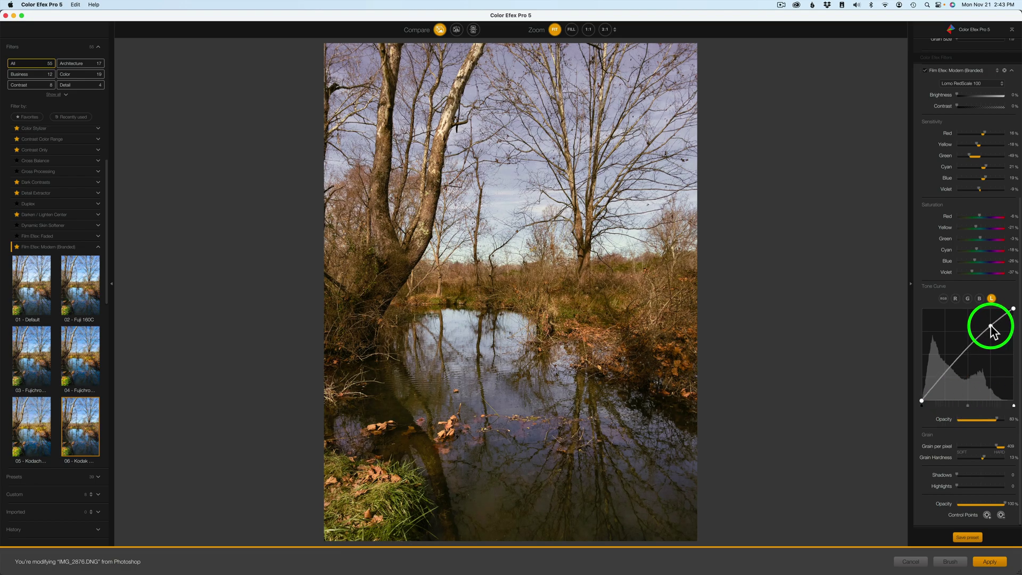
left_click(990, 325)
left_click_drag(946, 373, 946, 378)
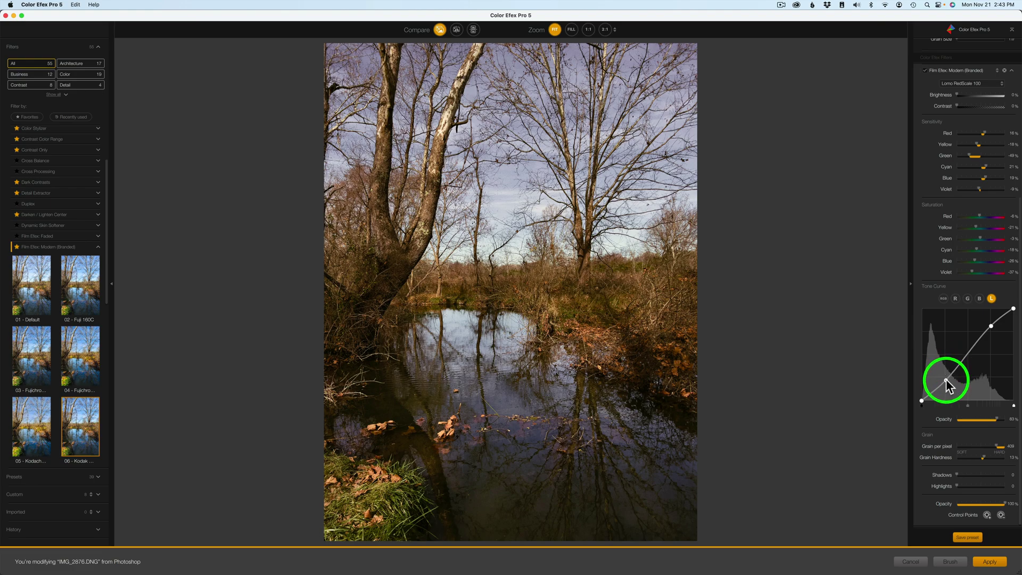
left_click_drag(946, 379, 947, 380)
left_click(946, 381)
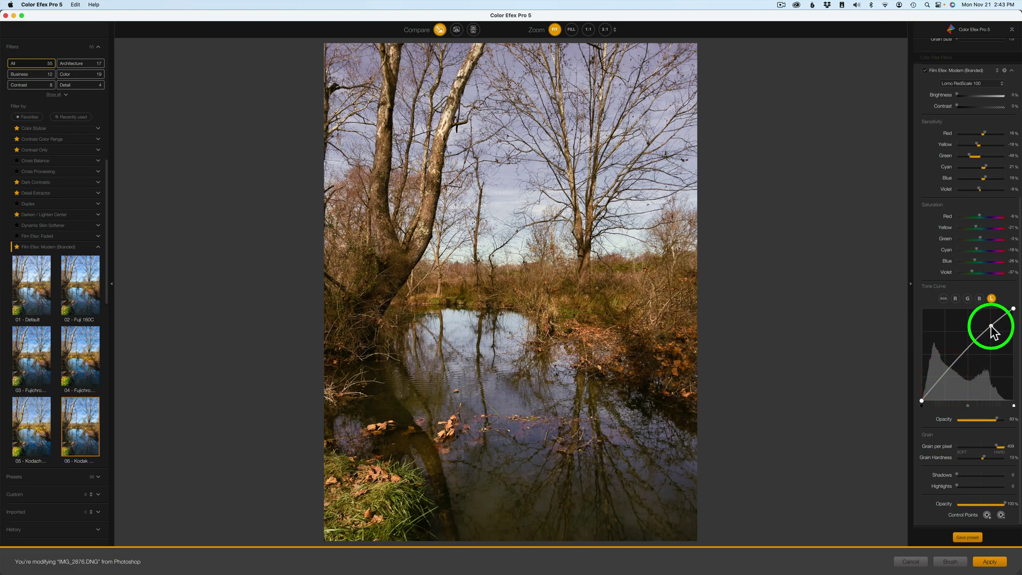
double_click(991, 326)
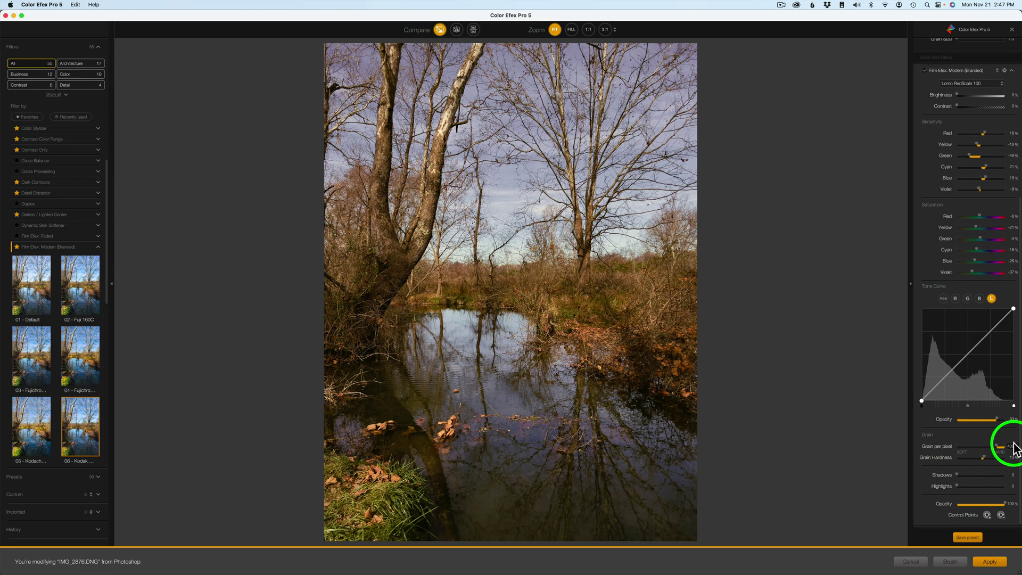
- At 3:1 preview zoom, set a low Grain Hardness and raise Grain per pixel to 500 for fine, soft grain
key("super+equal")
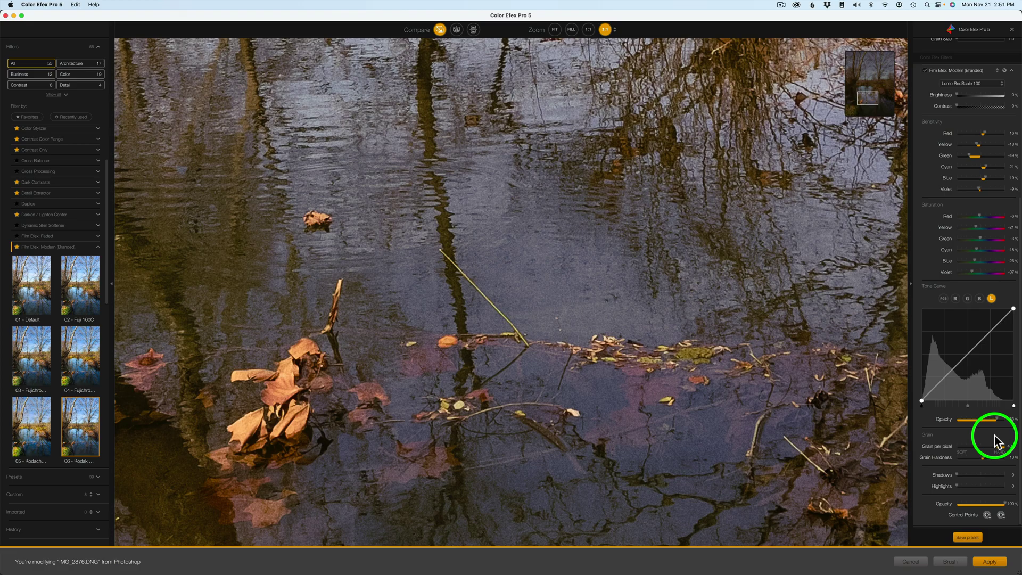
left_click(996, 445)
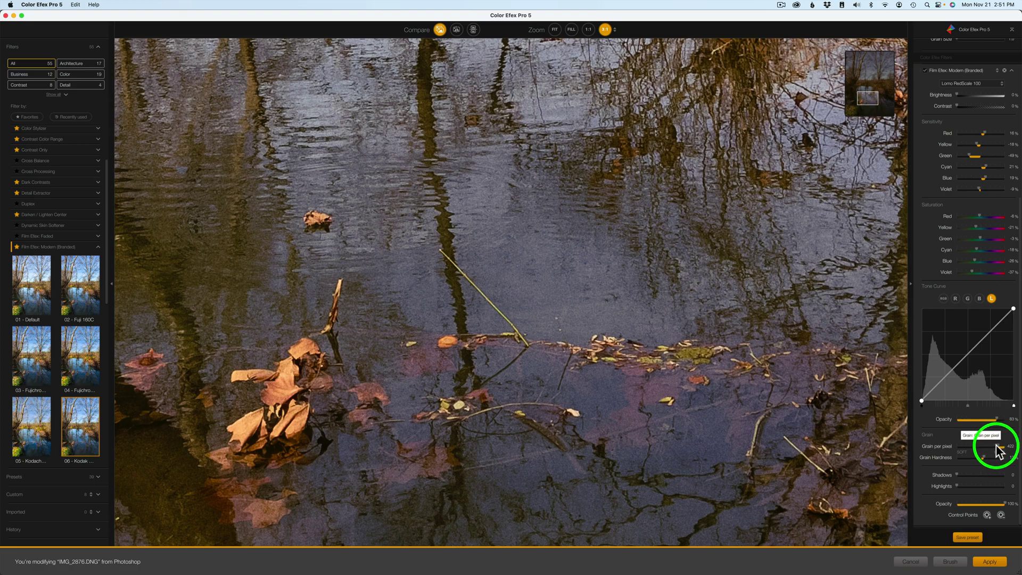
left_click_drag(996, 445, 965, 441)
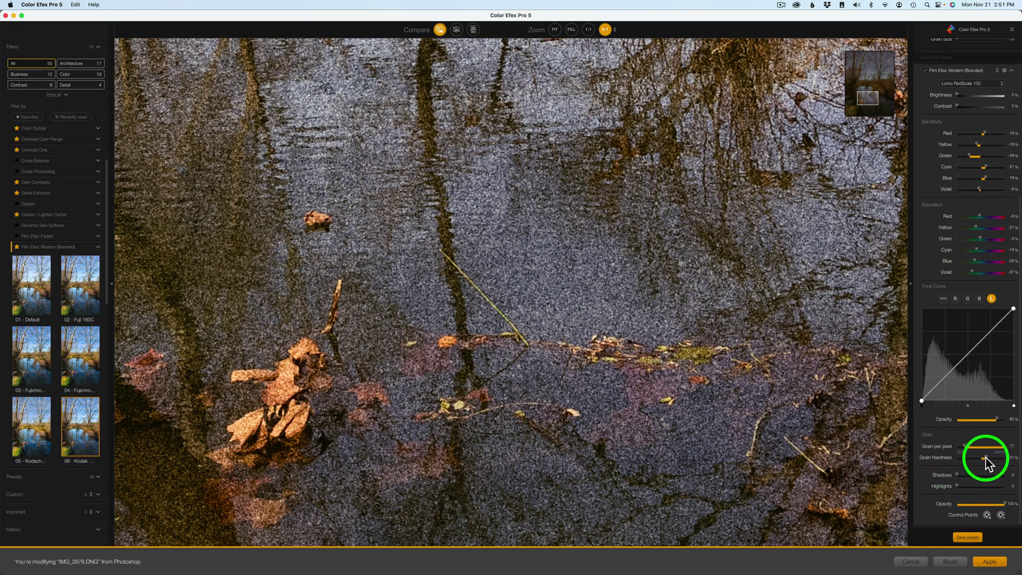
left_click_drag(985, 456, 1006, 457)
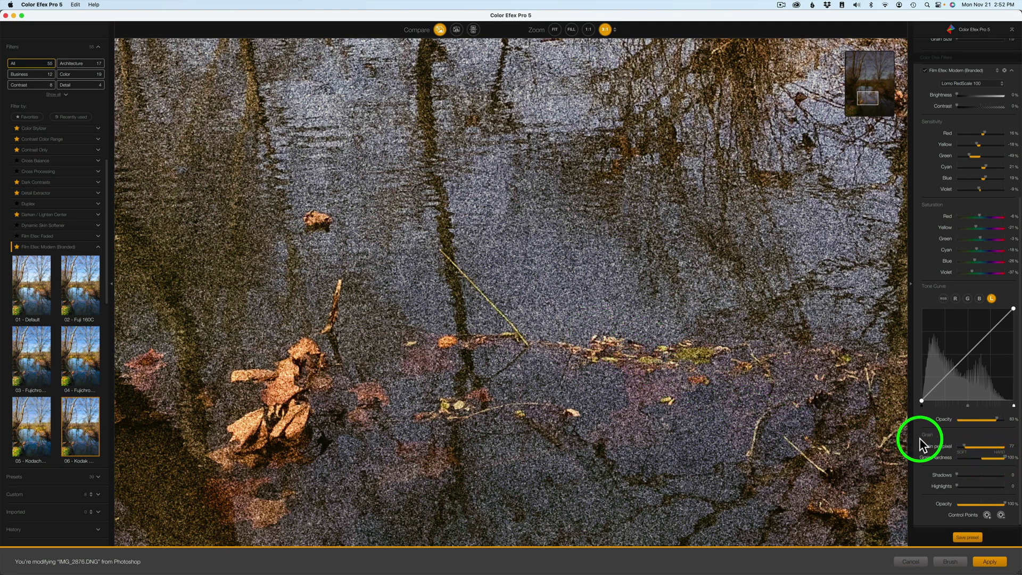
left_click_drag(1004, 456, 950, 453)
left_click(977, 456)
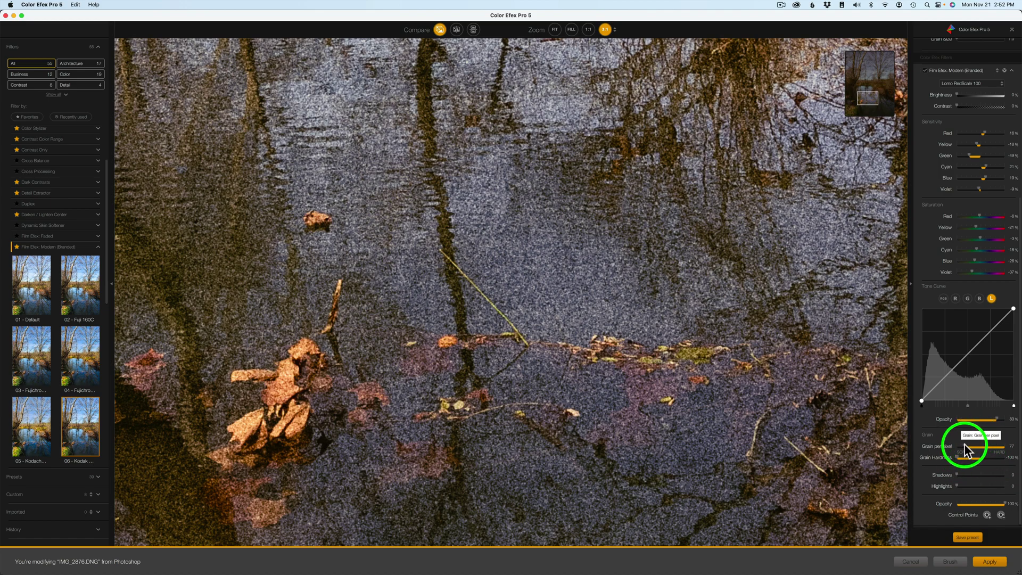
left_click_drag(964, 445, 1019, 446)
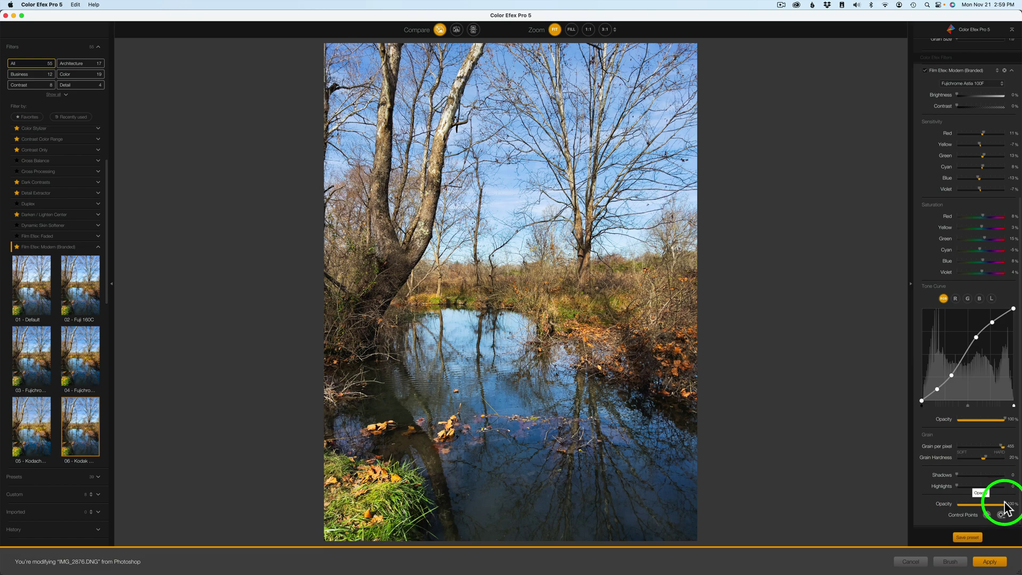
mouse_move(1003, 501)
left_mouse_down()
mouse_move(955, 502)
mouse_move(1019, 503)
left_mouse_up()
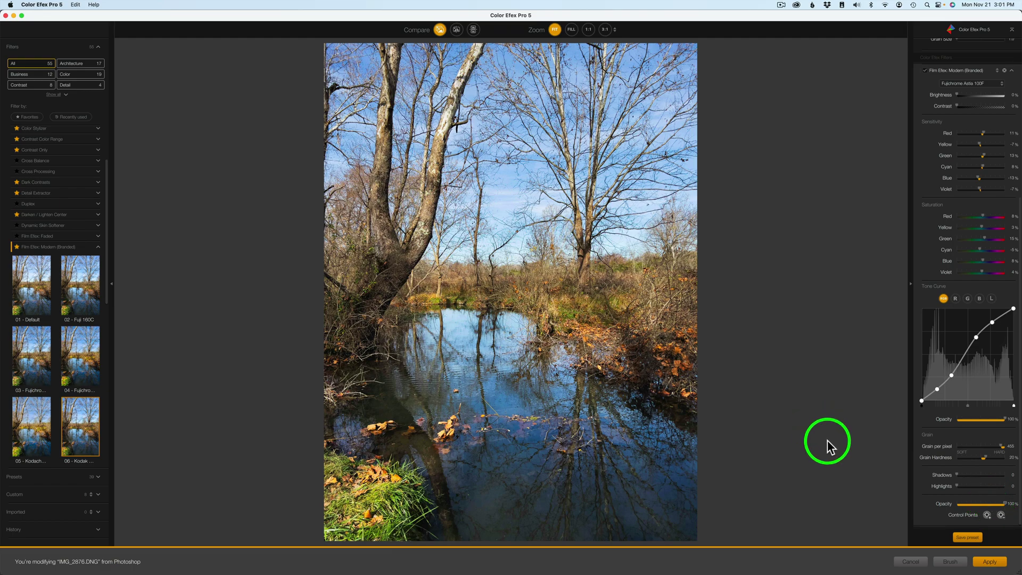
- Apply the film look to Photoshop, then hide and reshow the Film Efex layer to compare
left_click(989, 561)
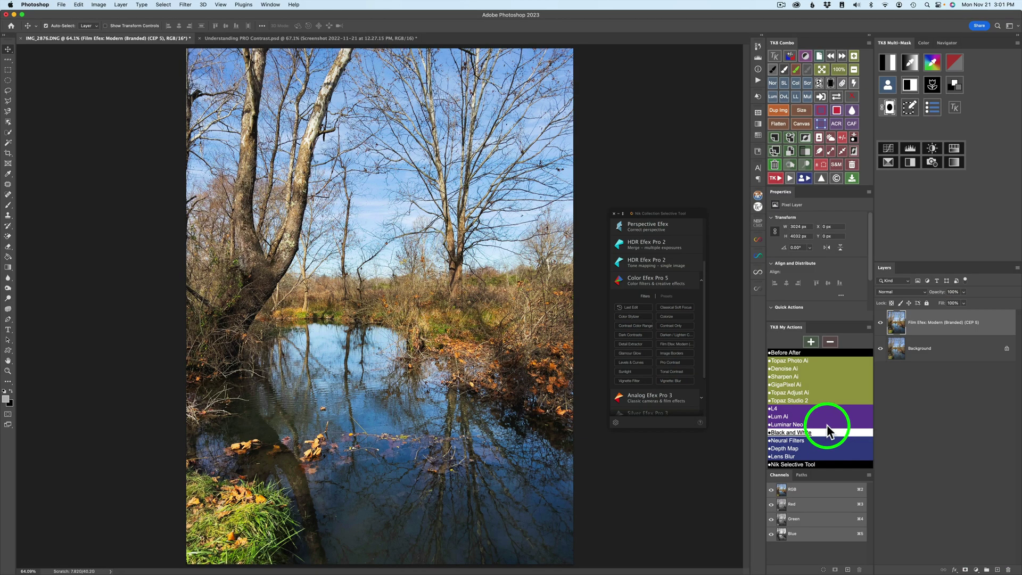
left_click(881, 324)
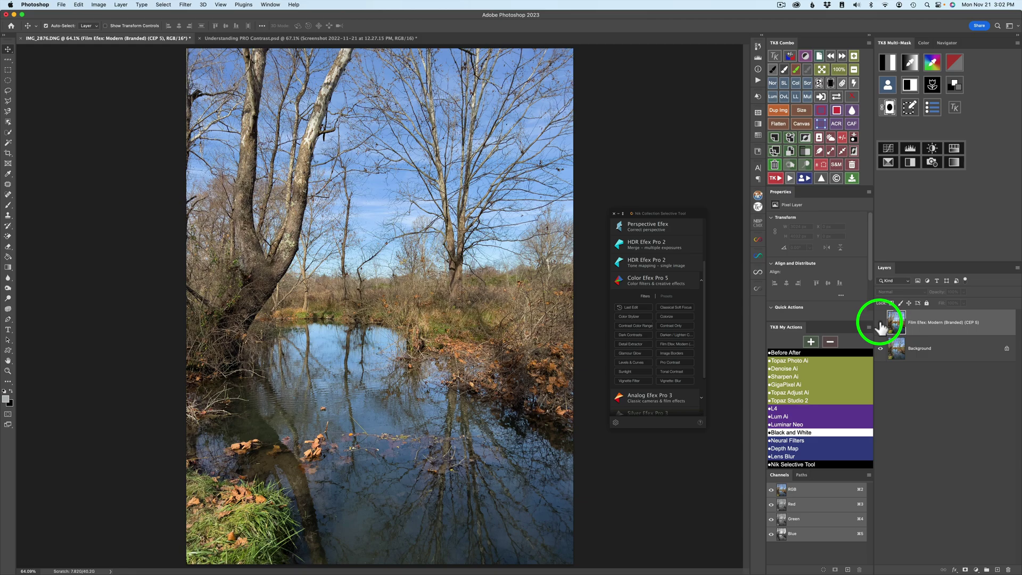
left_click(880, 323)
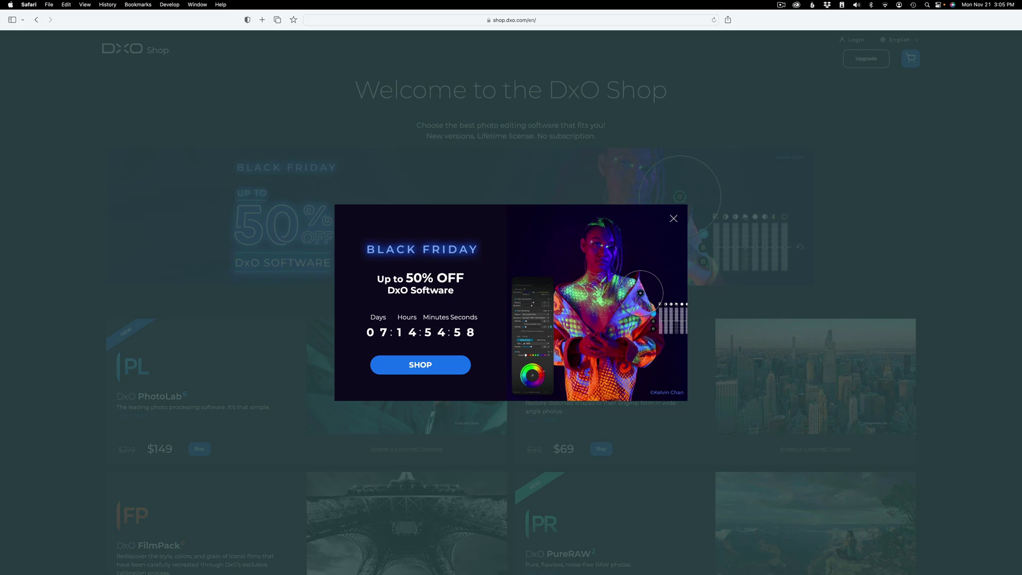
- Dismiss the Black Friday popup and scroll down to the Nik Collection 5 card at $75
key("Escape")
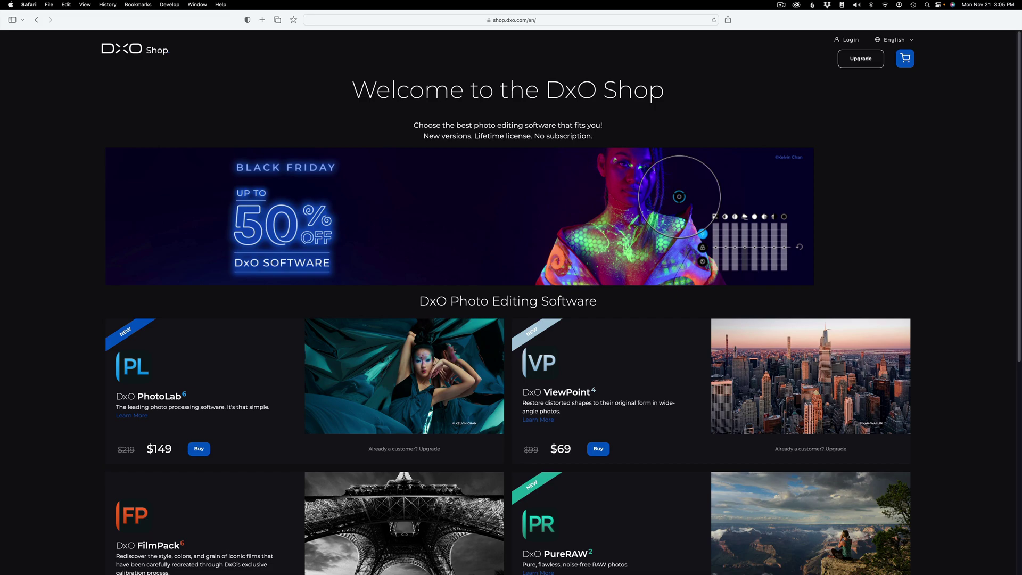
scroll(511, 294, "down", 3)
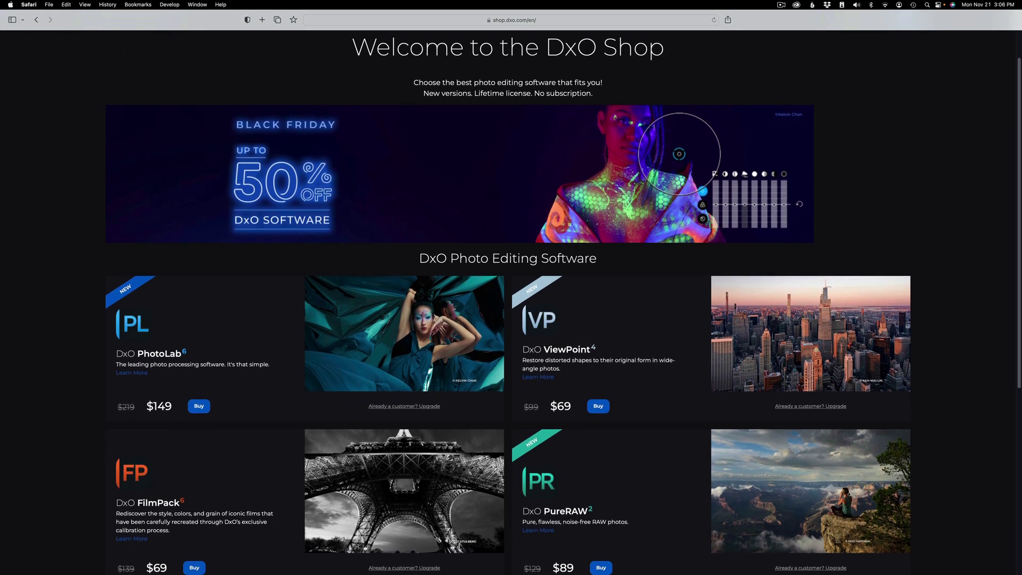
scroll(511, 294, "down", 2)
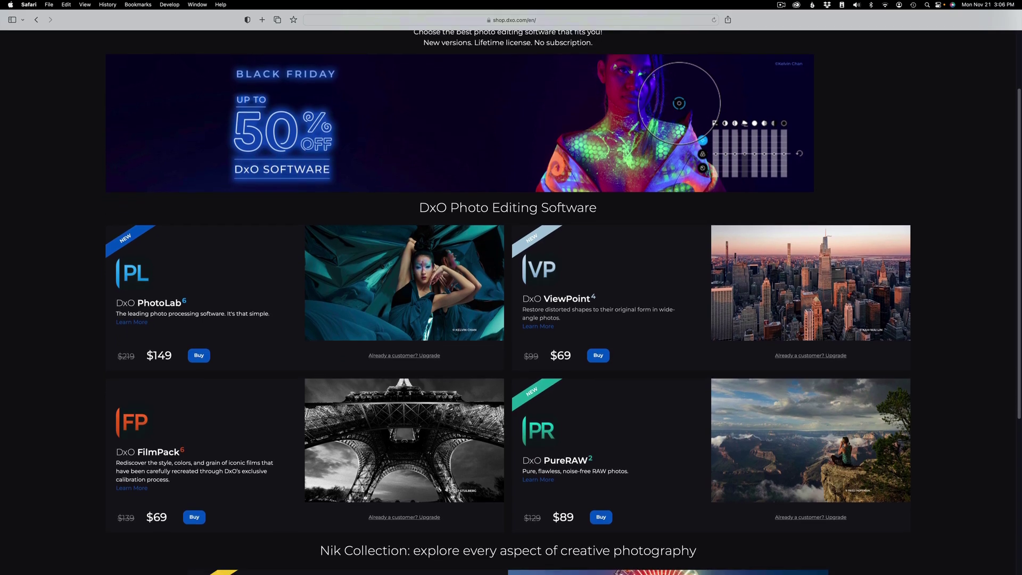
scroll(511, 294, "down", 1)
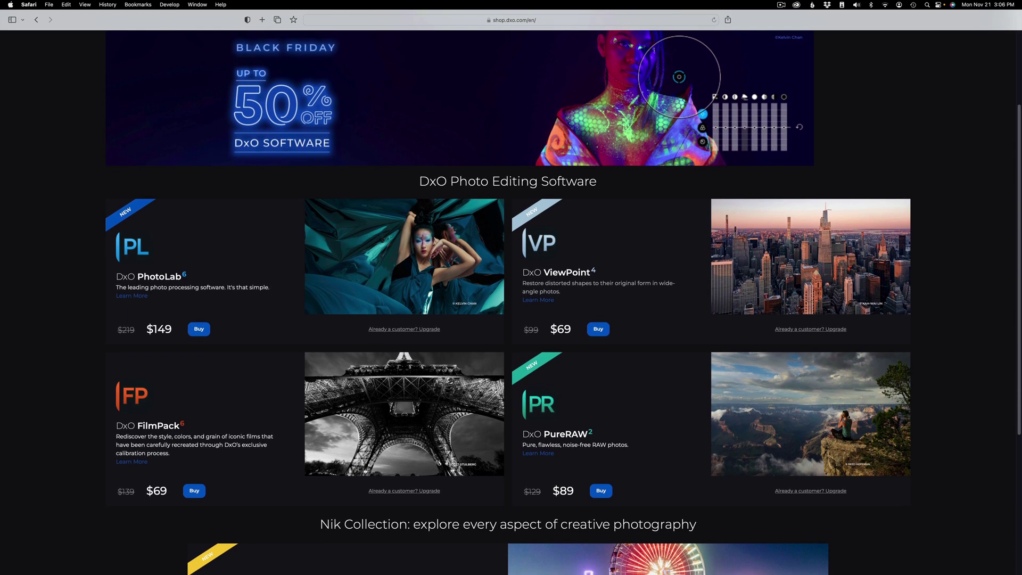
scroll(511, 294, "down", 1)
scroll(511, 293, "down", 4)
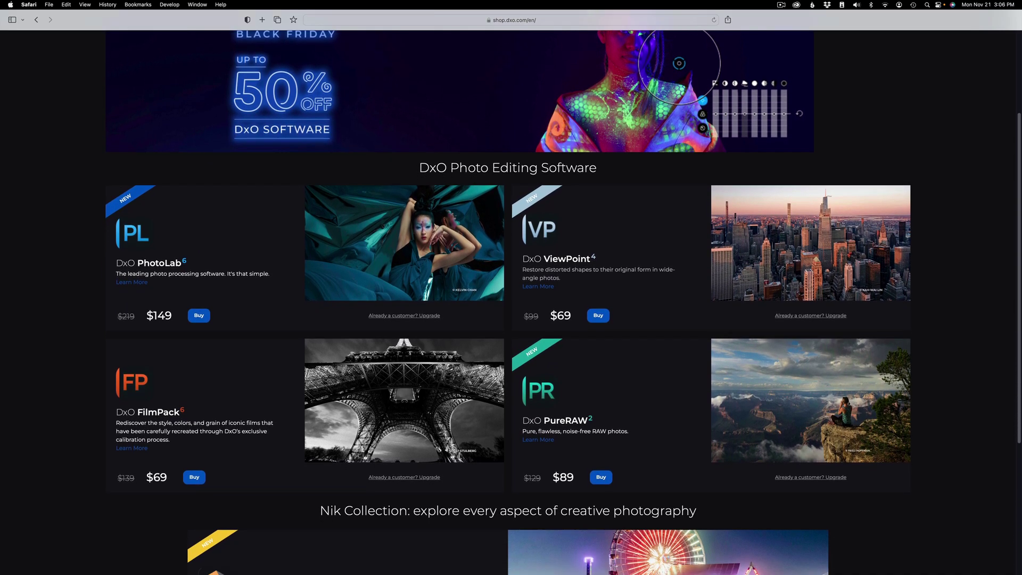
scroll(511, 294, "down", 6)
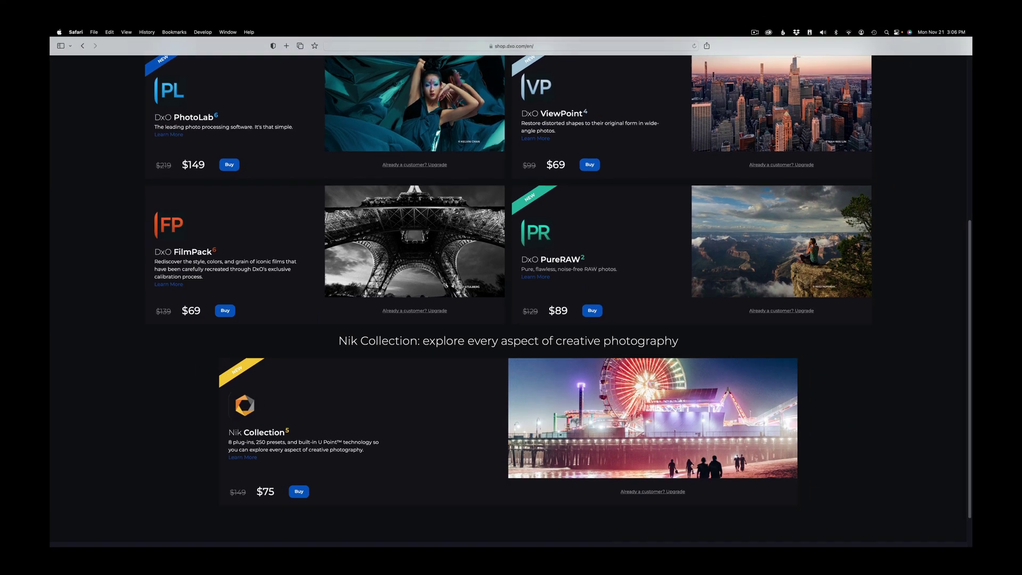